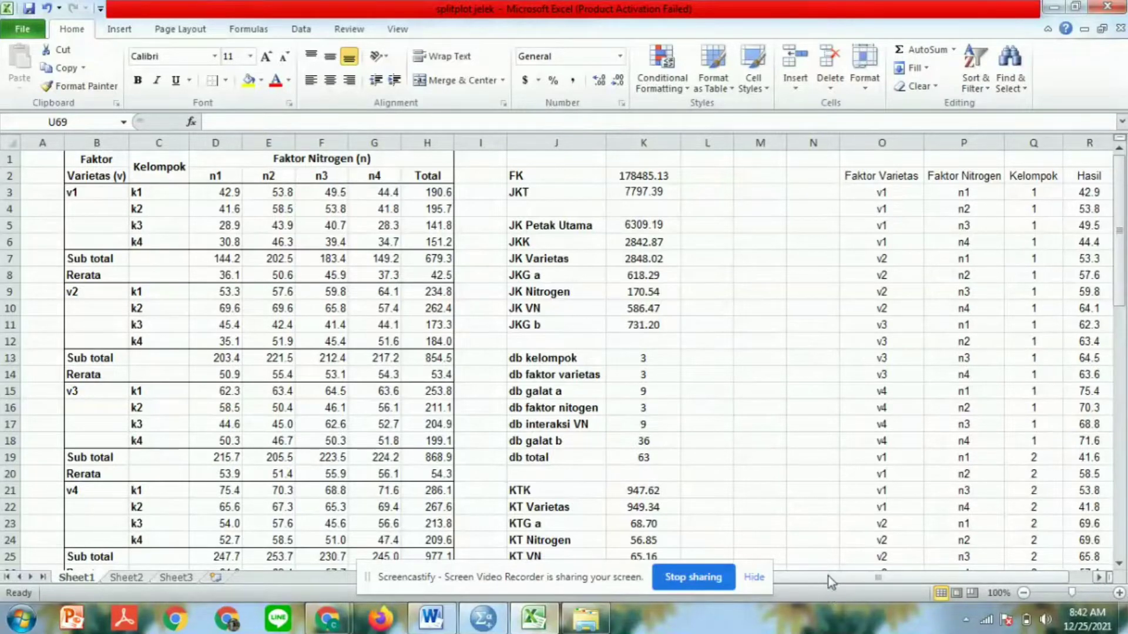
Switch from the workbook to SPSS Statistics and show the variable definitions of the untitled dataset.
{"action": "left_click_drag", "start_coordinate": [874, 580], "coordinate": [899, 580]}
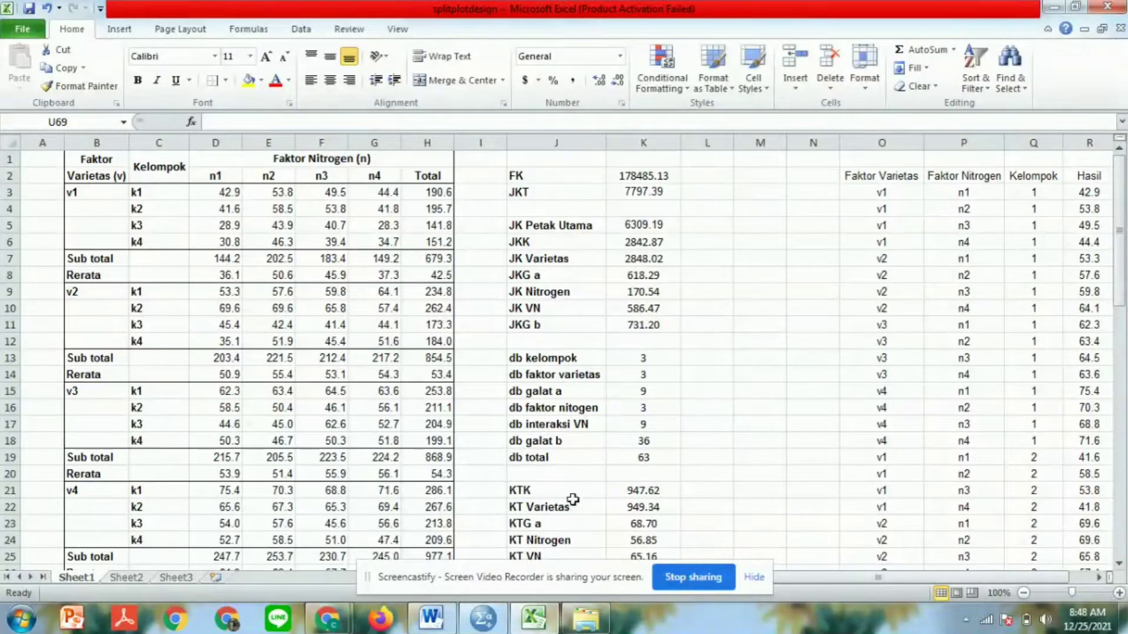
{"action": "left_click", "coordinate": [483, 618]}
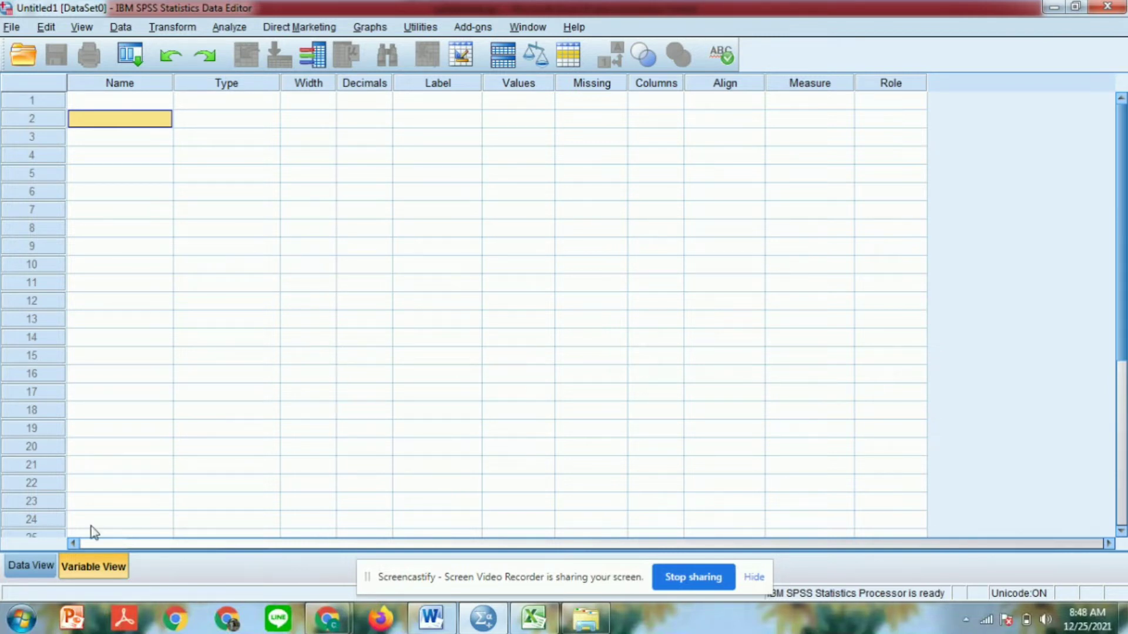
{"action": "left_click", "coordinate": [30, 567]}
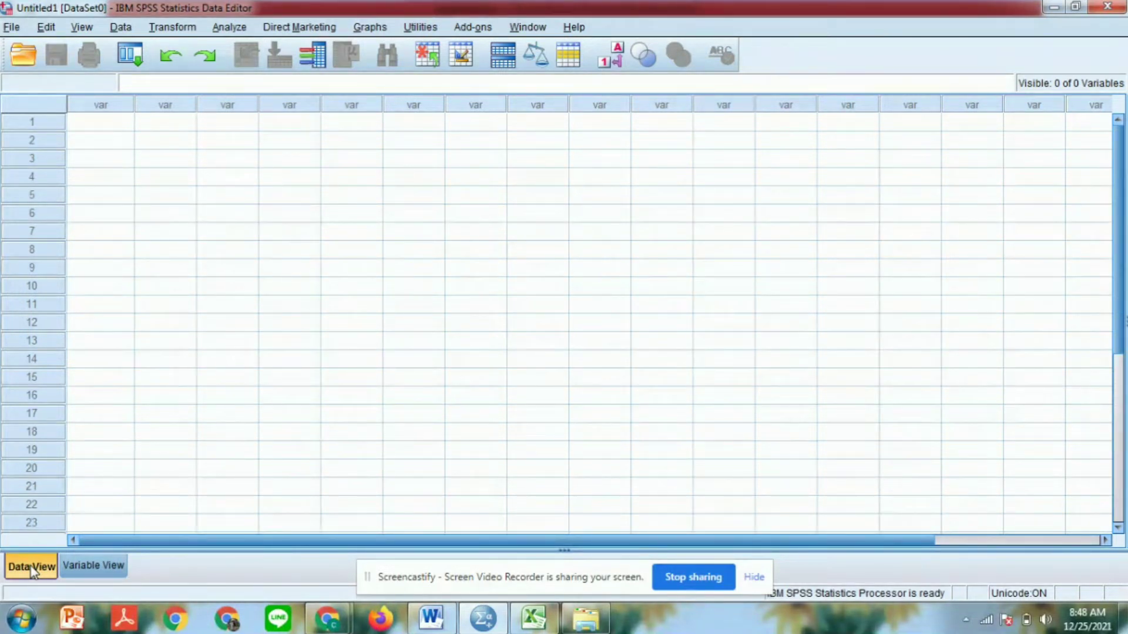
{"action": "left_click", "coordinate": [87, 568]}
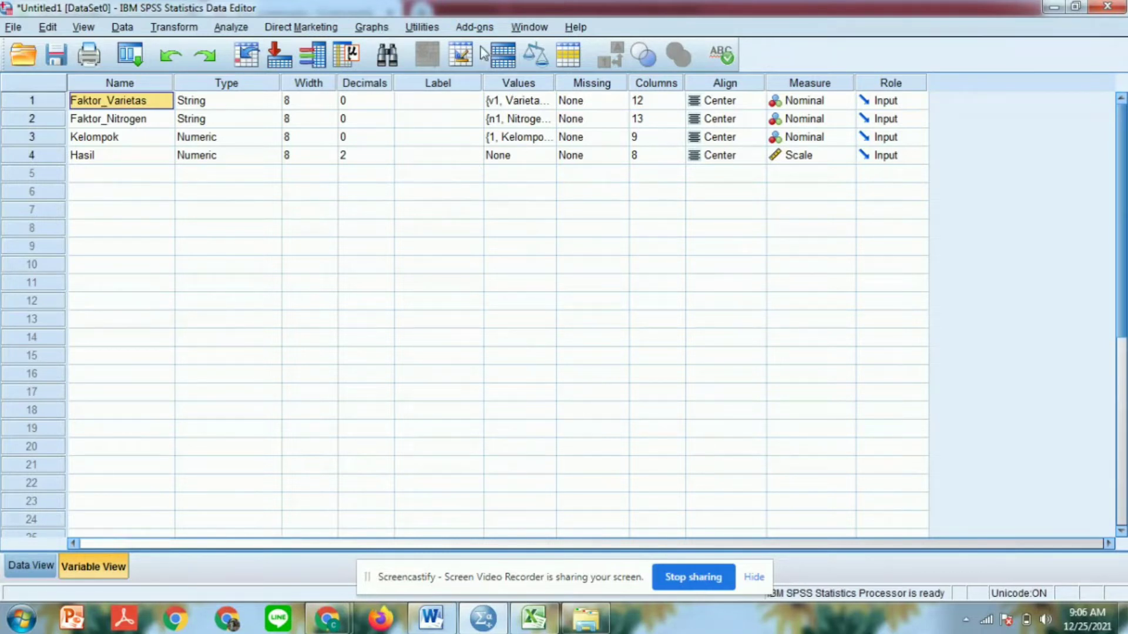
Add the value label v4 = "Varietas 4" to the Faktor_Varietas variable.
{"action": "left_click", "coordinate": [528, 105]}
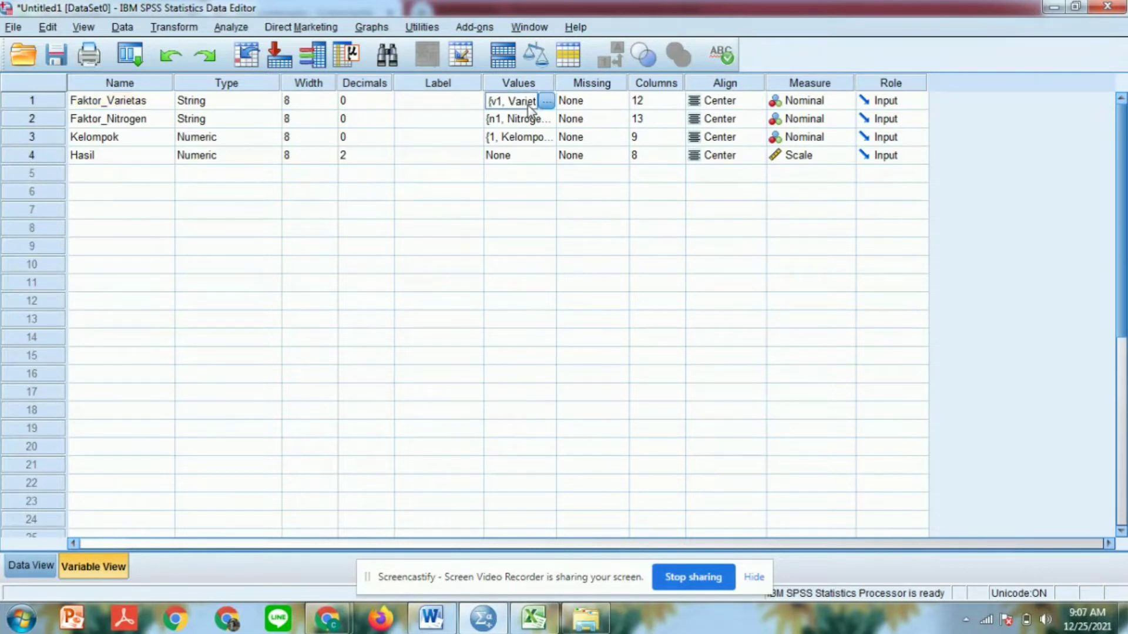
{"action": "left_click", "coordinate": [546, 102]}
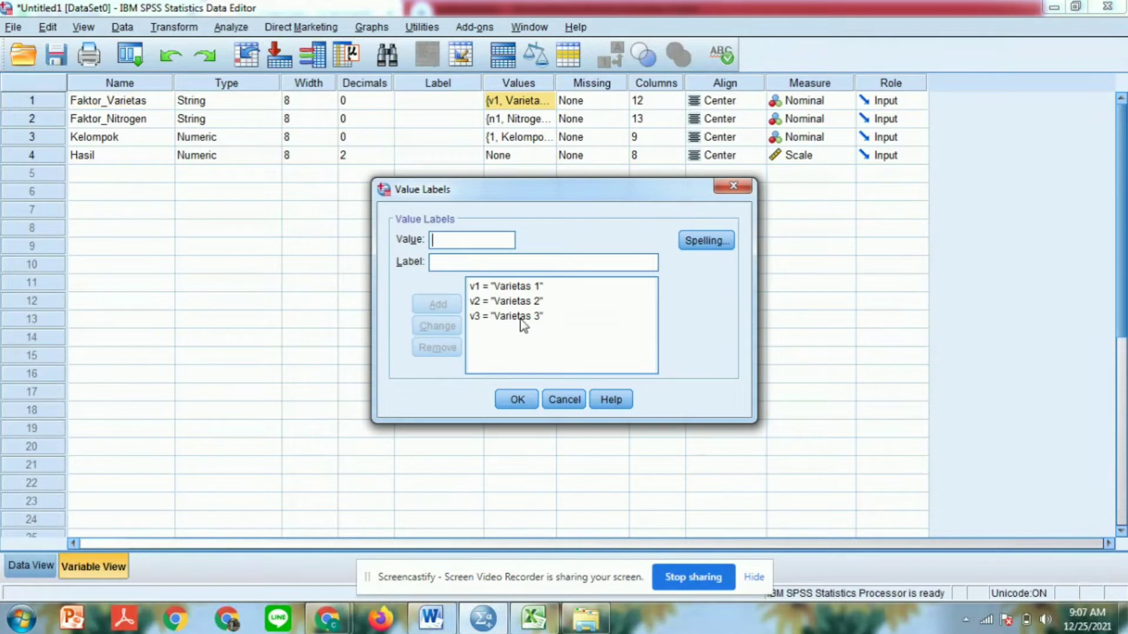
{"action": "type", "text": "v4"}
{"action": "left_click", "coordinate": [470, 263]}
{"action": "type", "text": "V"}
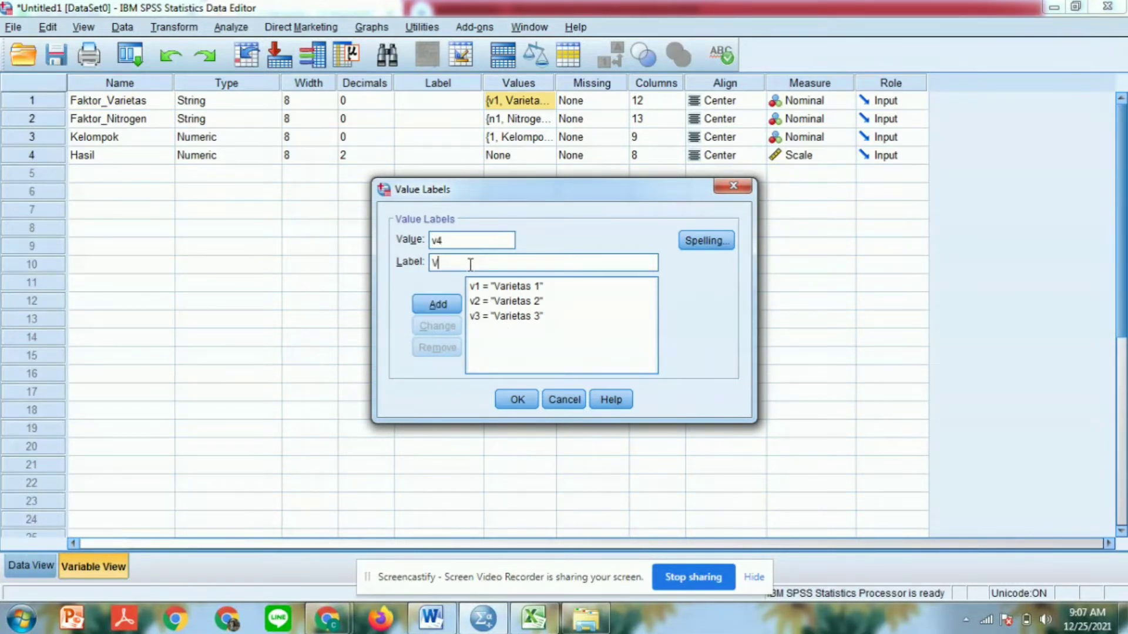
{"action": "type", "text": "arietas 4"}
{"action": "left_click", "coordinate": [444, 305]}
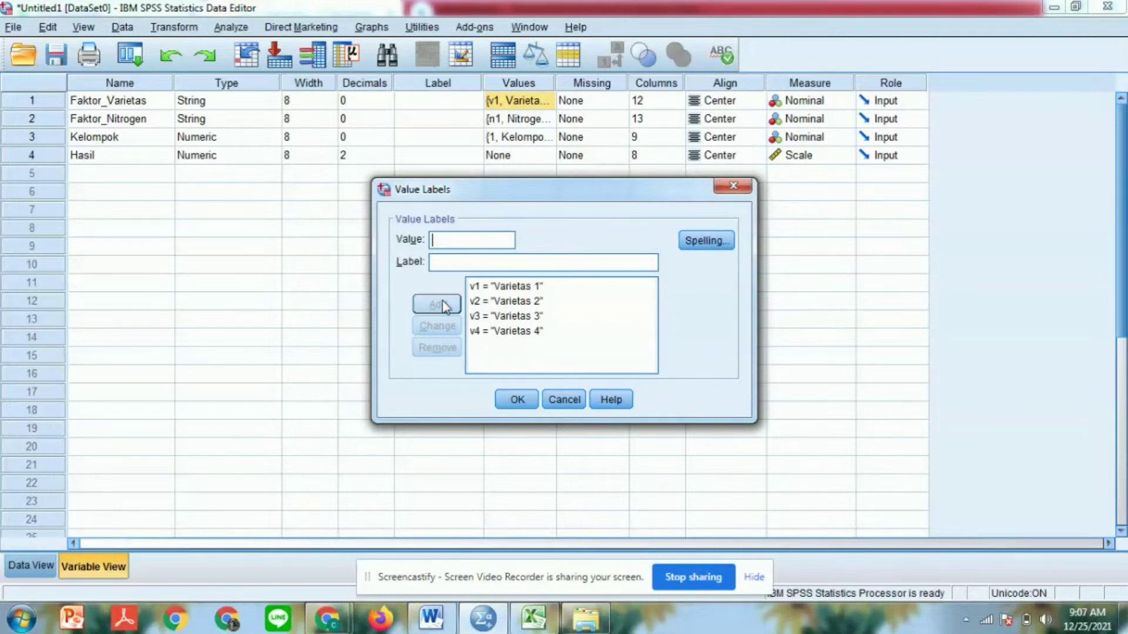
{"action": "left_click", "coordinate": [508, 401]}
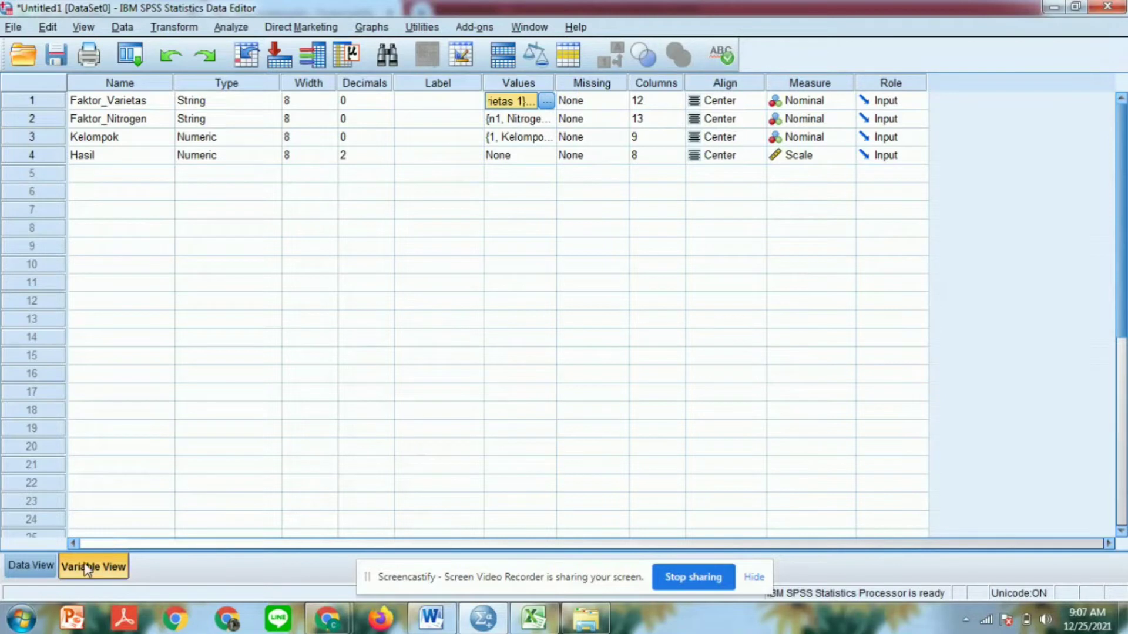
Switch to the splitplotdesign workbook in Excel and copy the selected variety, nitrogen, group and yield data starting at O3.
{"action": "left_click", "coordinate": [27, 567]}
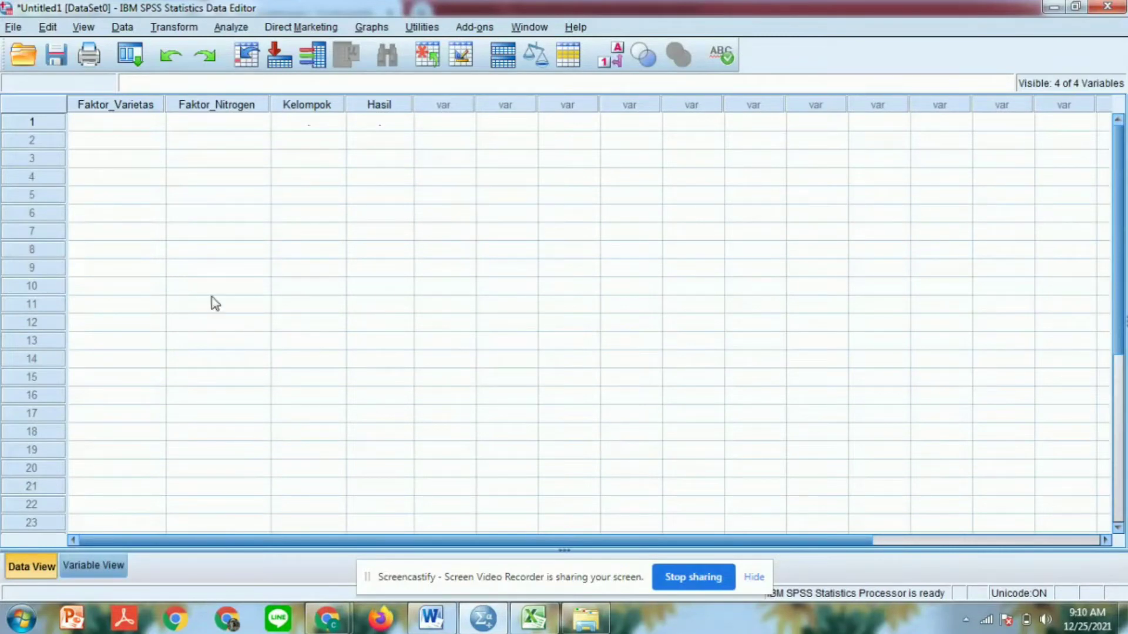
{"action": "left_click", "coordinate": [533, 616]}
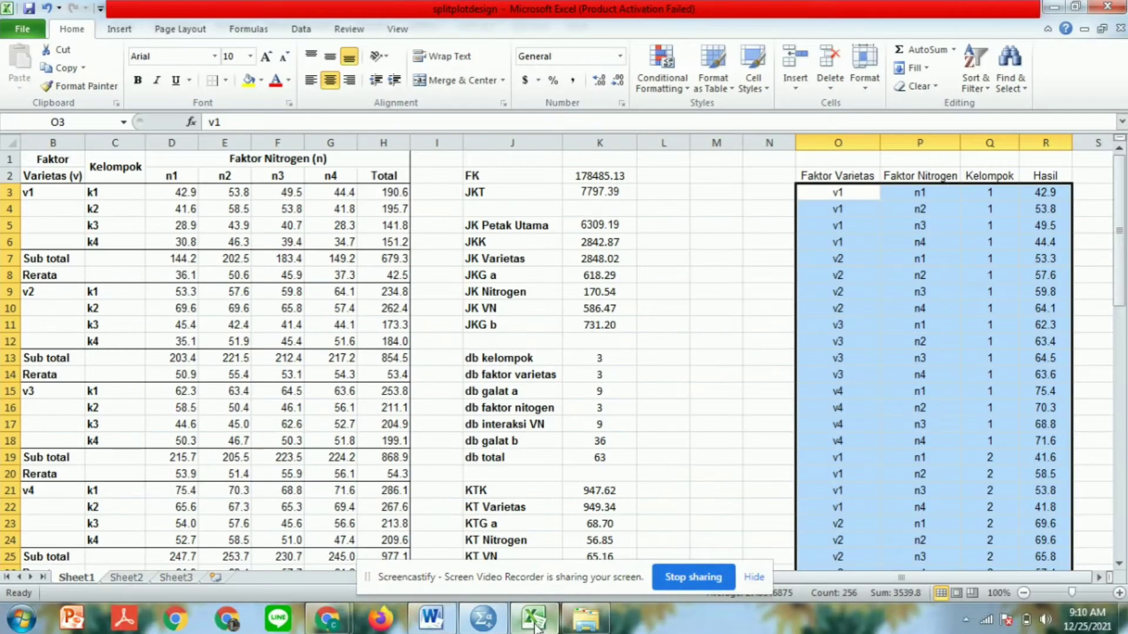
{"action": "right_click", "coordinate": [844, 199]}
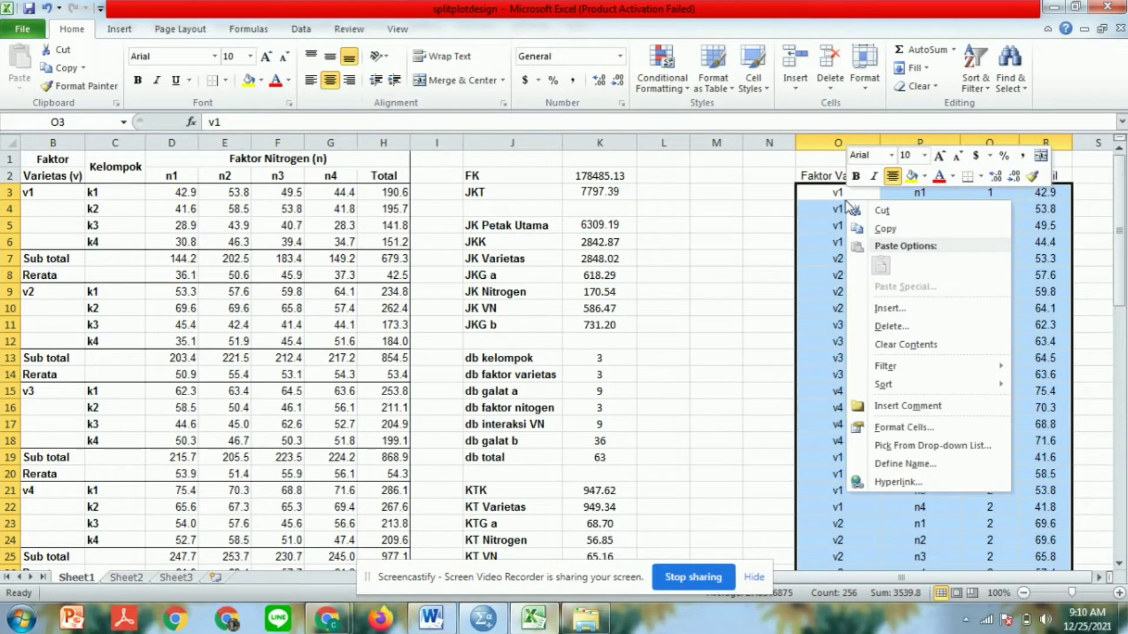
{"action": "left_click", "coordinate": [881, 229]}
Return to SPSS Statistics and paste the copied data starting at the first case of Faktor_Varietas.
{"action": "left_click", "coordinate": [487, 621]}
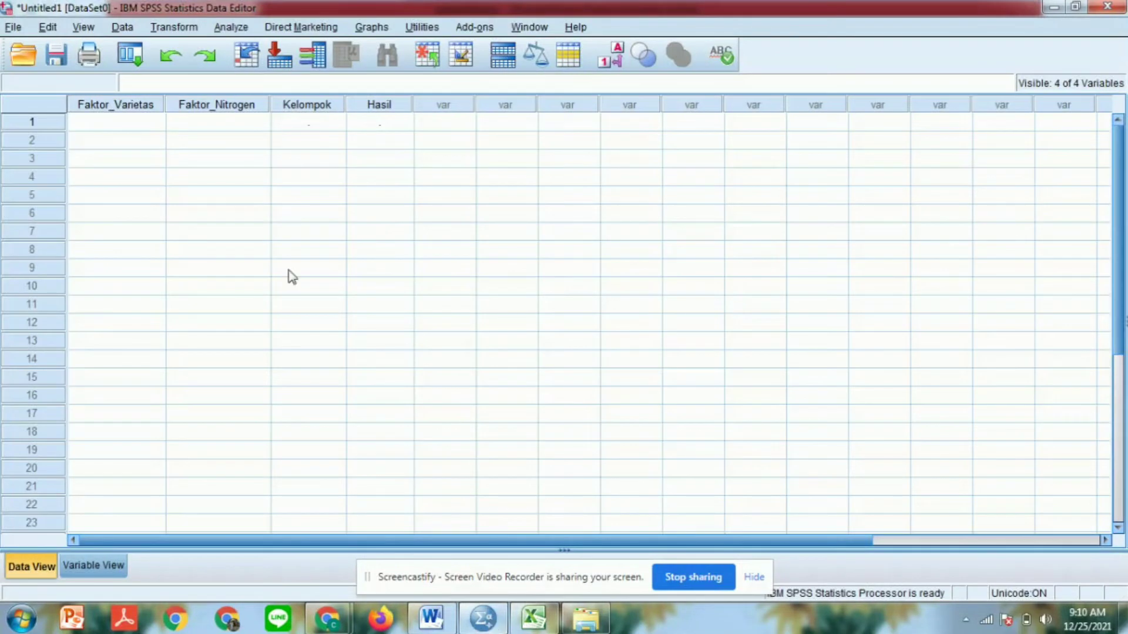
{"action": "left_click", "coordinate": [114, 122]}
{"action": "right_click", "coordinate": [115, 122]}
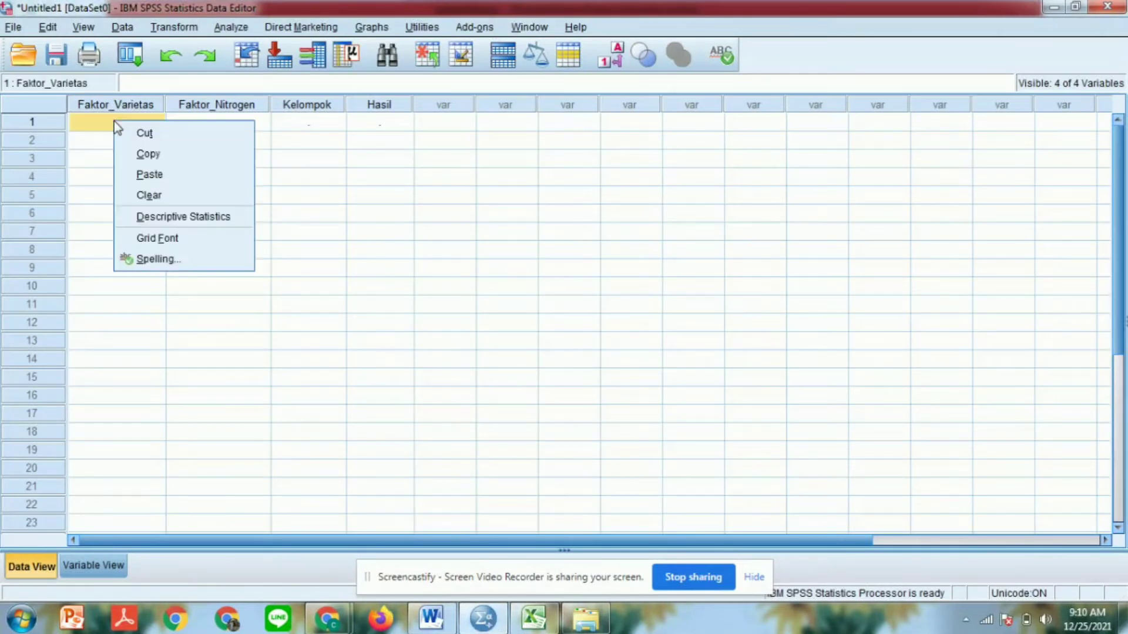
{"action": "left_click", "coordinate": [186, 175]}
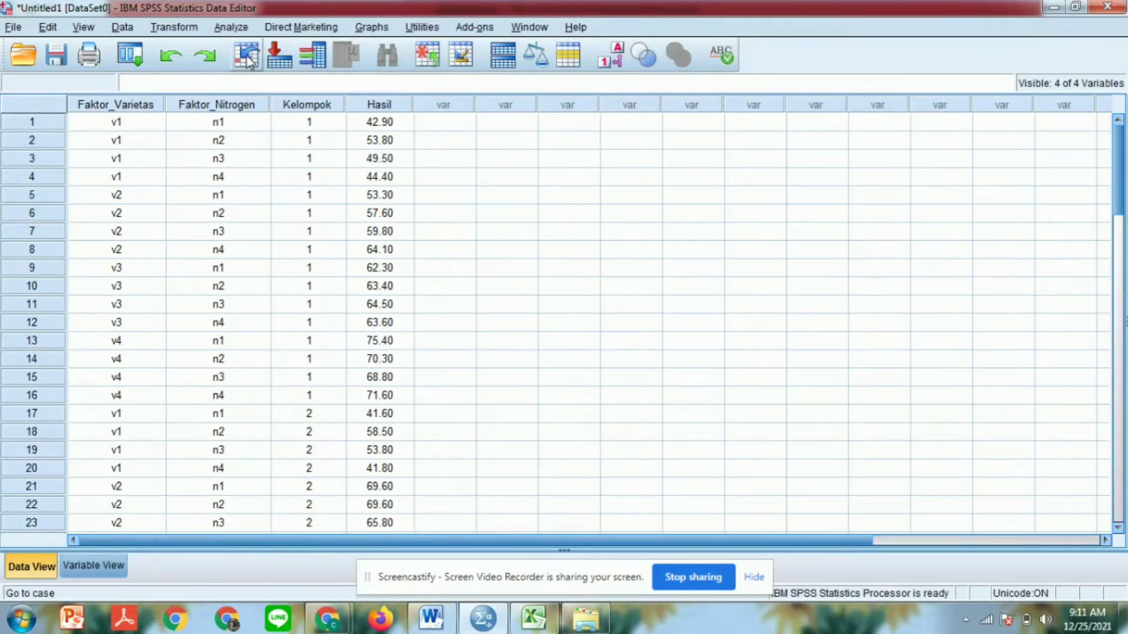
Set up a legacy one-sample Kolmogorov-Smirnov test of Hasil against the normal distribution.
{"action": "left_click", "coordinate": [229, 28]}
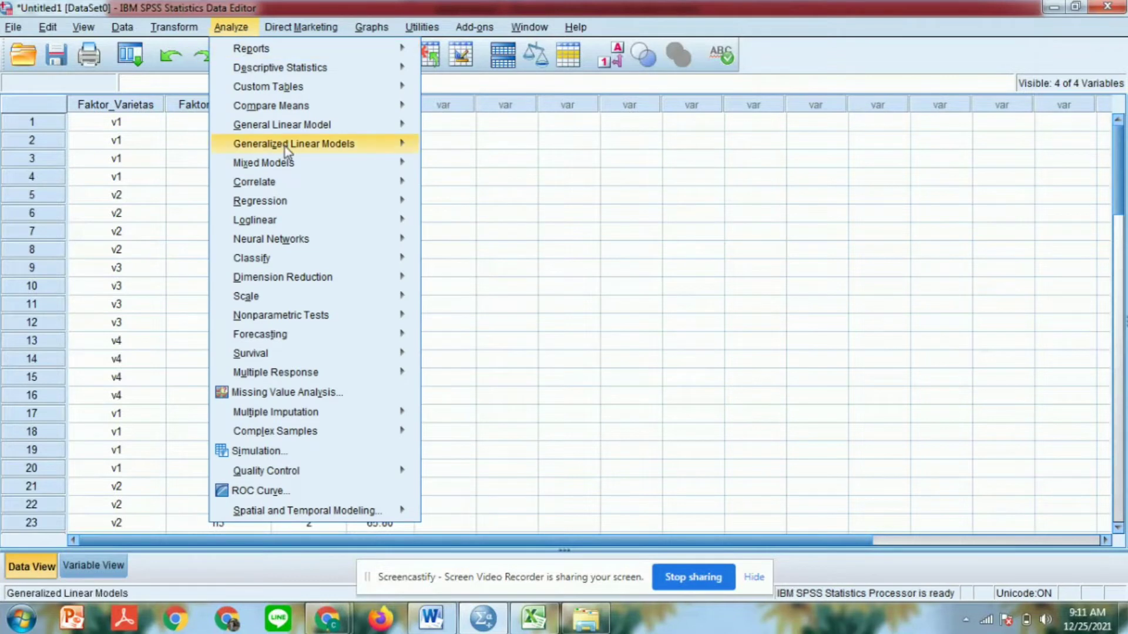
{"action": "mouse_move", "coordinate": [331, 286]}
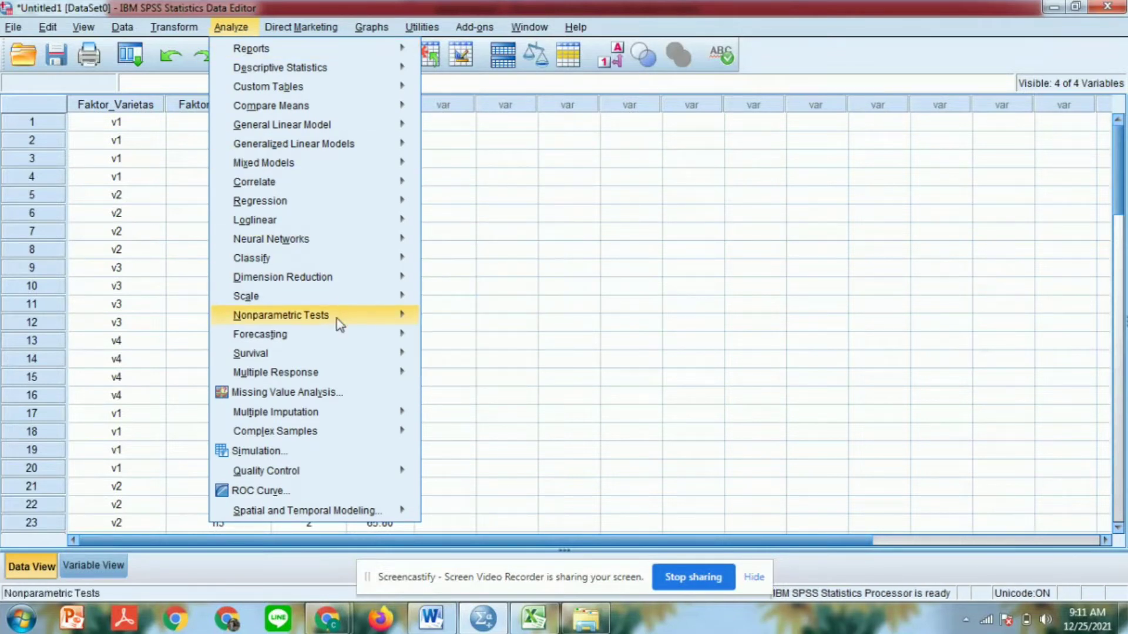
{"action": "mouse_move", "coordinate": [341, 327]}
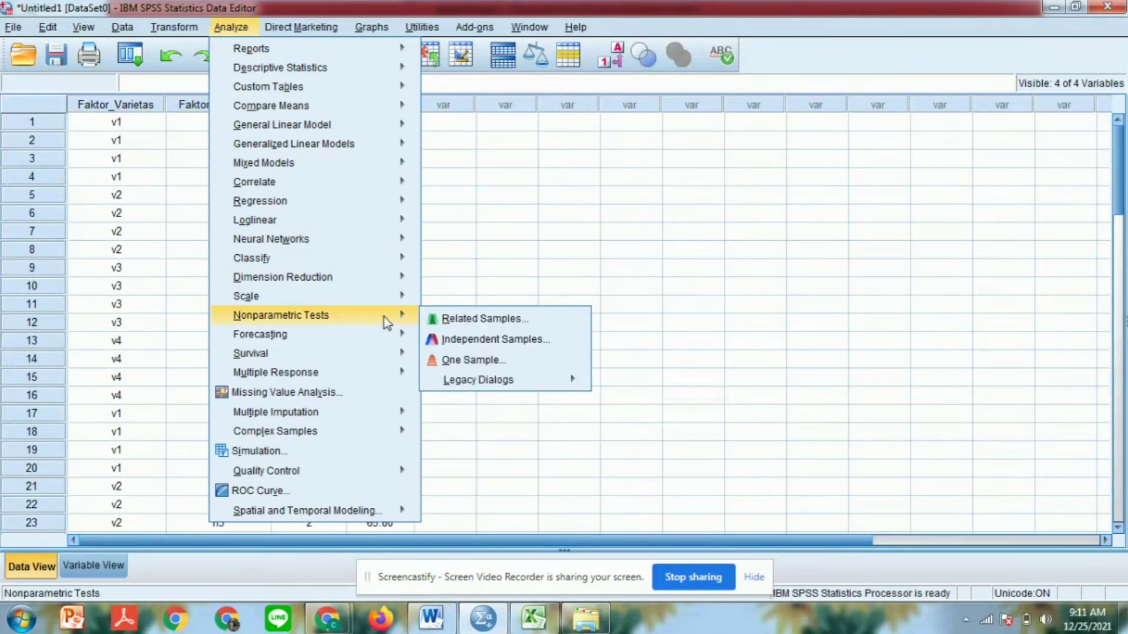
{"action": "mouse_move", "coordinate": [533, 386]}
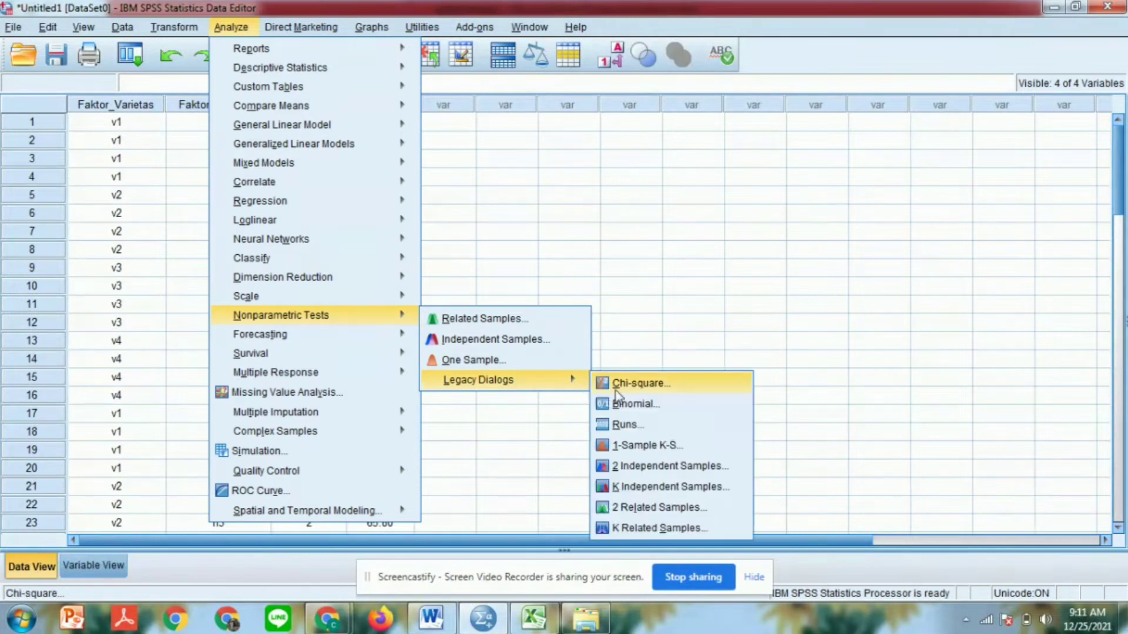
{"action": "left_click", "coordinate": [649, 451]}
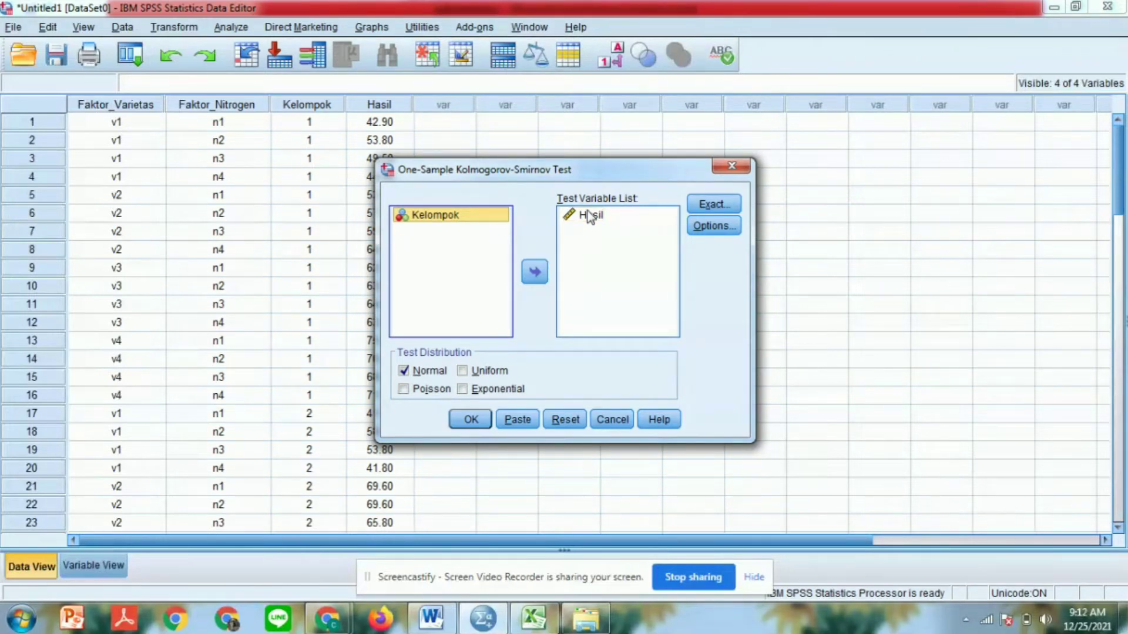
Include descriptive statistics in the Kolmogorov-Smirnov test, keeping the exact-test settings, and run it to review the output.
{"action": "left_click", "coordinate": [708, 203]}
{"action": "left_click", "coordinate": [509, 402]}
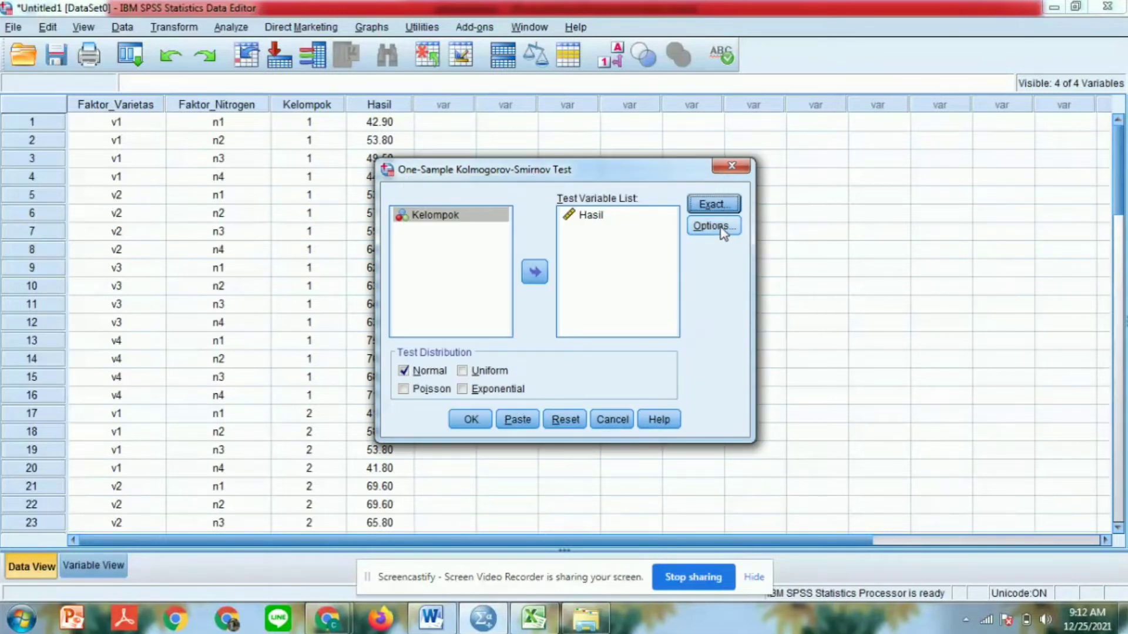
{"action": "left_click", "coordinate": [722, 229]}
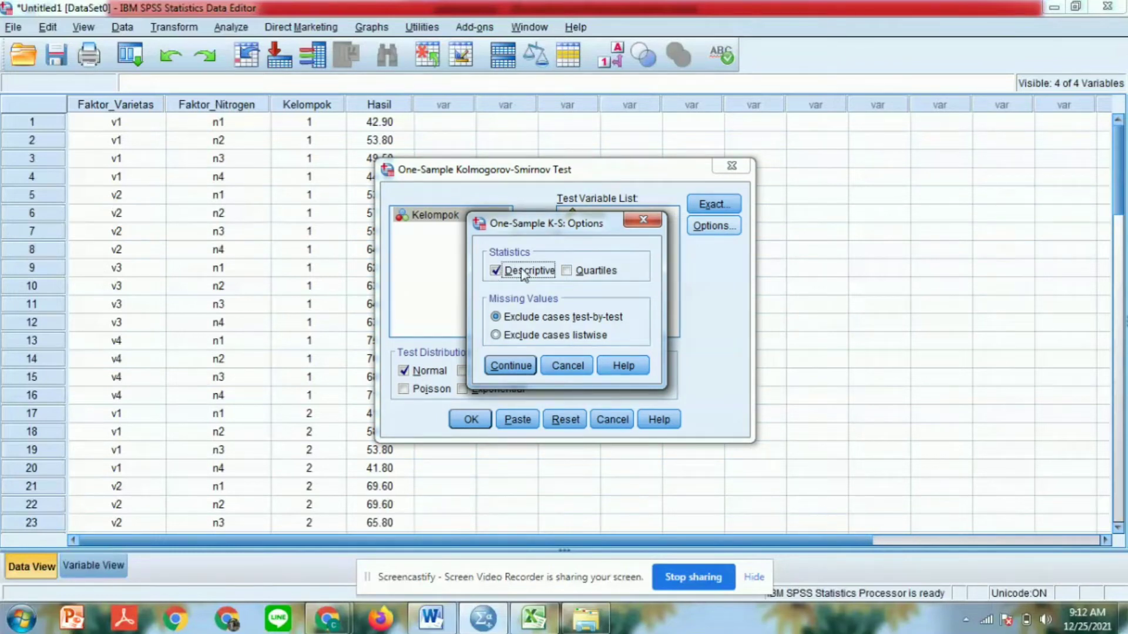
{"action": "left_click", "coordinate": [498, 366]}
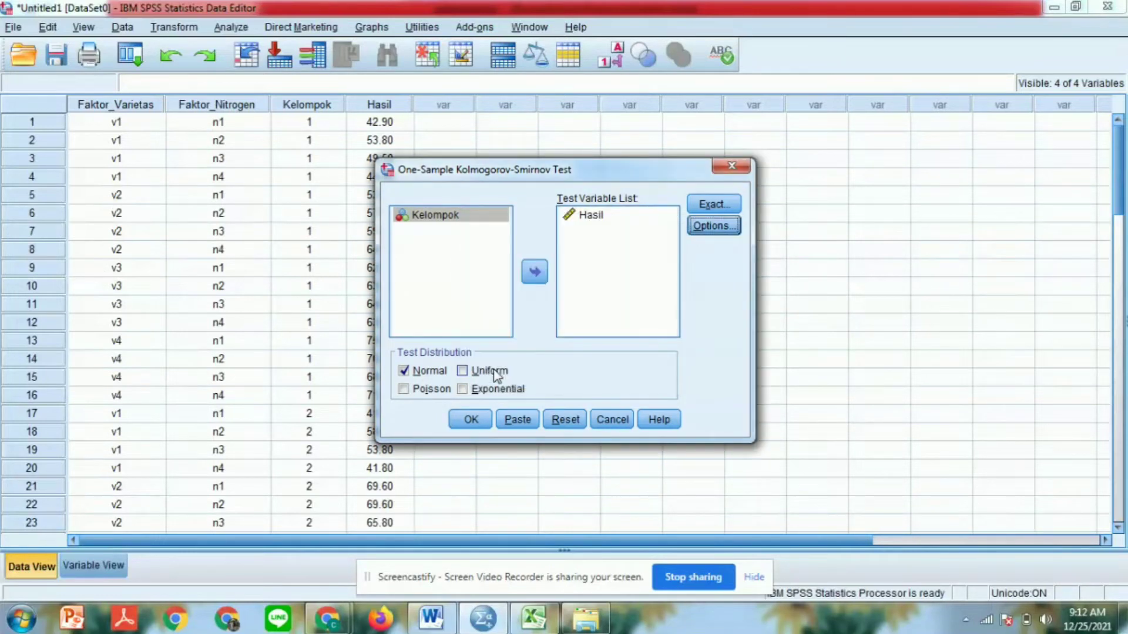
{"action": "left_click", "coordinate": [472, 420]}
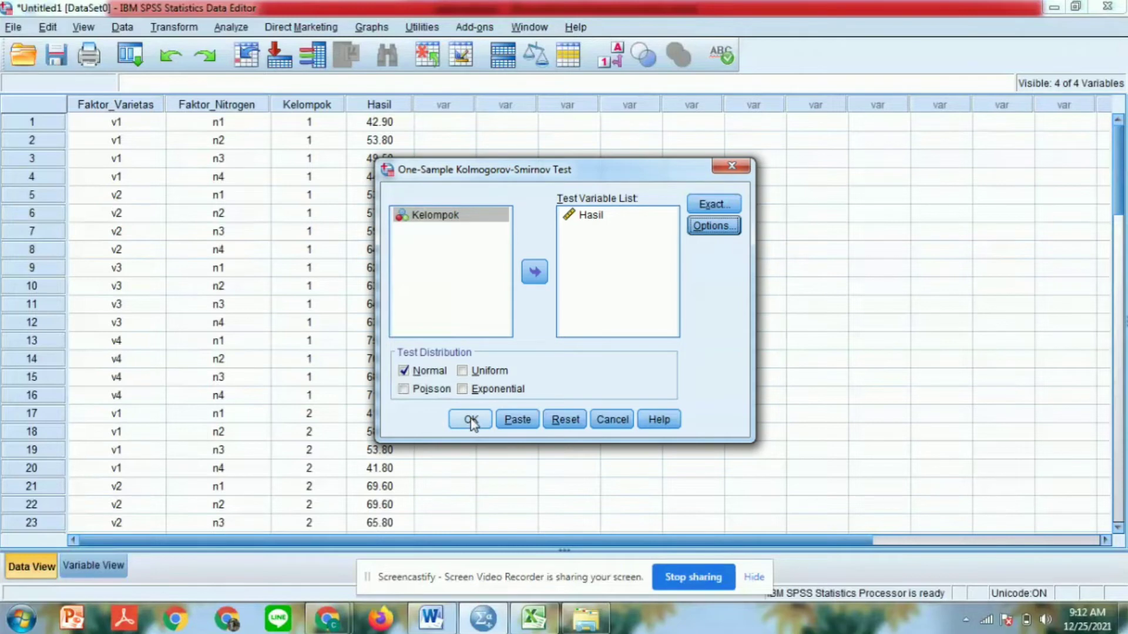
{"action": "left_click", "coordinate": [470, 420]}
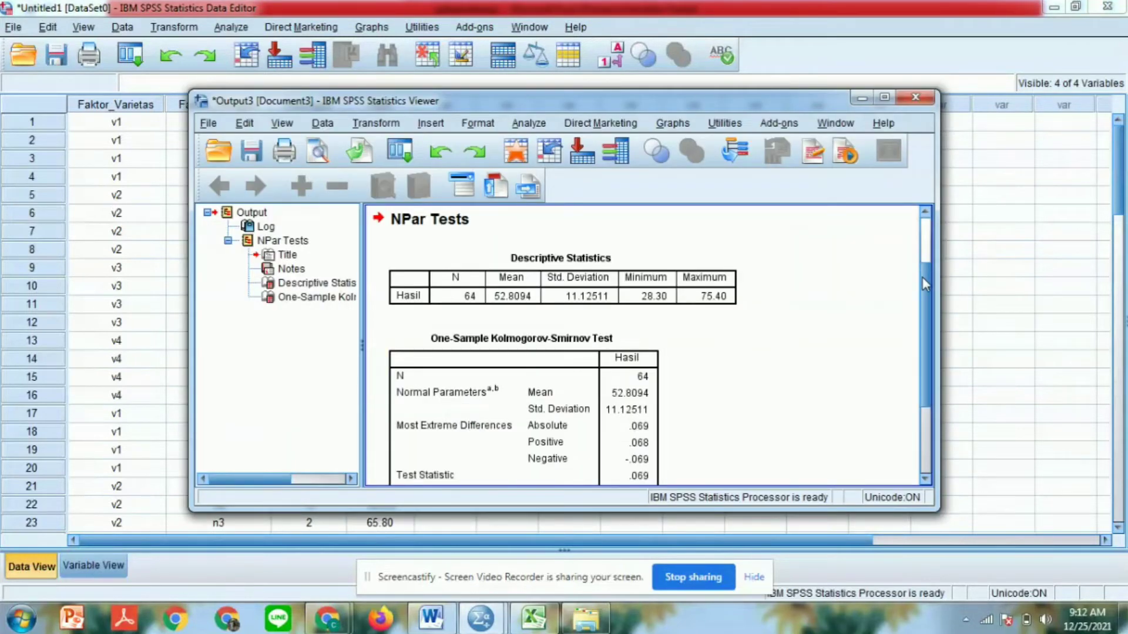
{"action": "left_click_drag", "start_coordinate": [923, 281], "coordinate": [926, 359]}
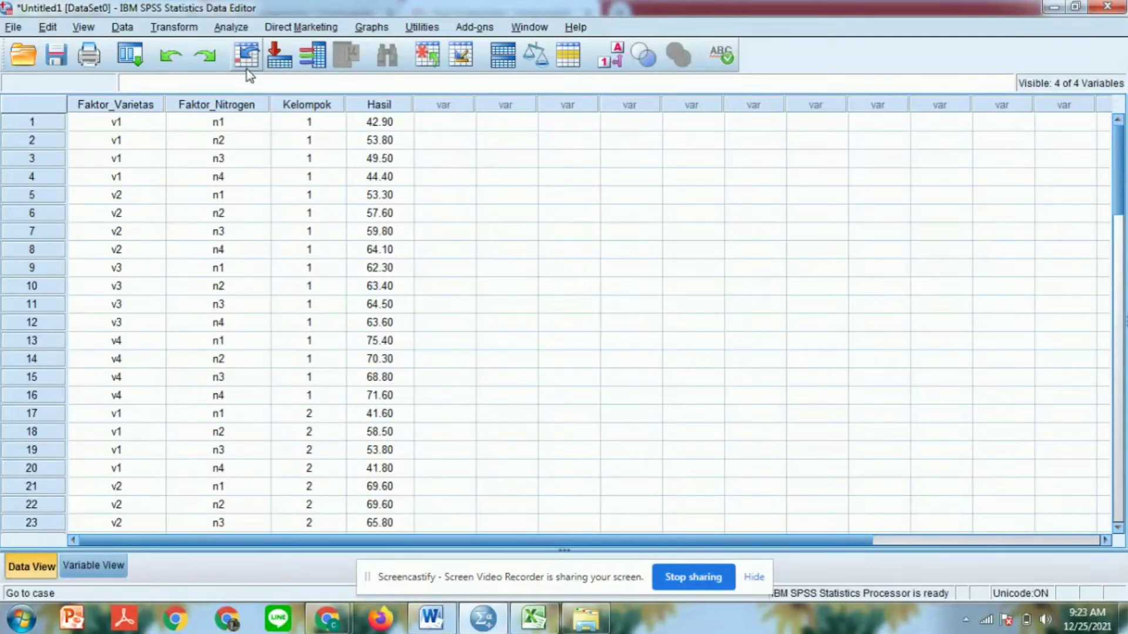
Start a univariate general linear model with Faktor_Varietas and Faktor_Nitrogen as fixed factors.
{"action": "left_click", "coordinate": [233, 27]}
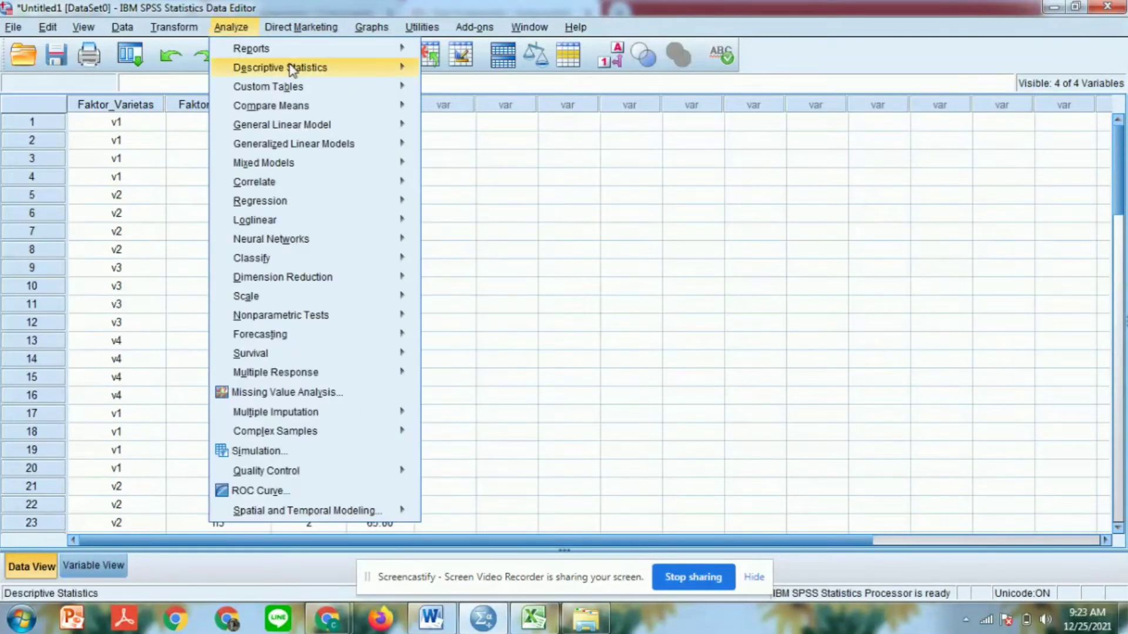
{"action": "mouse_move", "coordinate": [360, 121]}
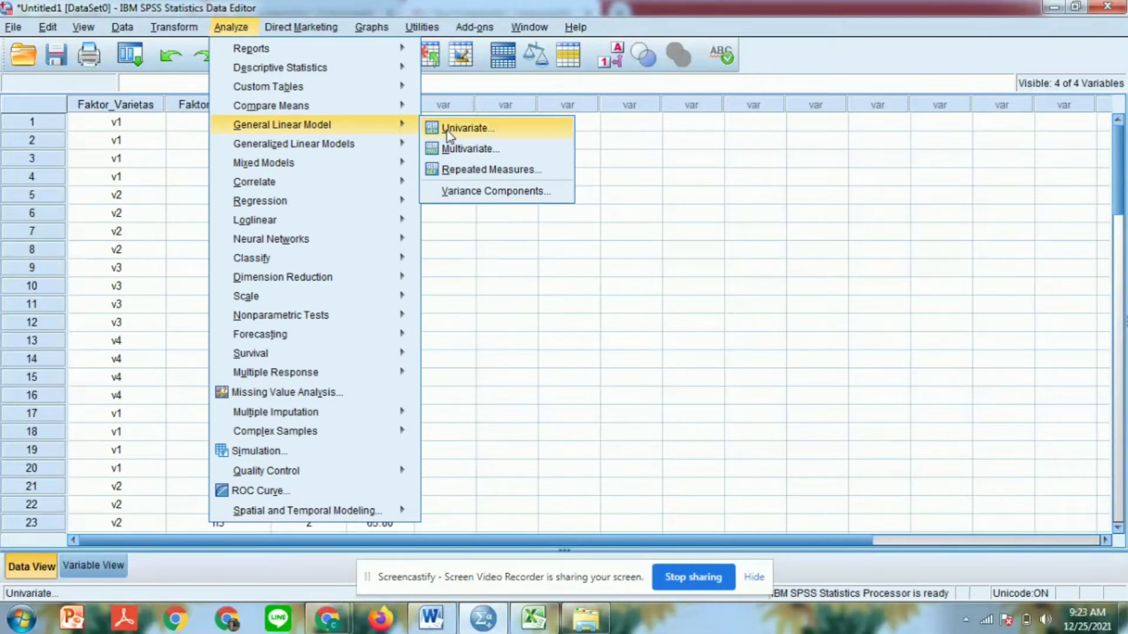
{"action": "left_click", "coordinate": [519, 131]}
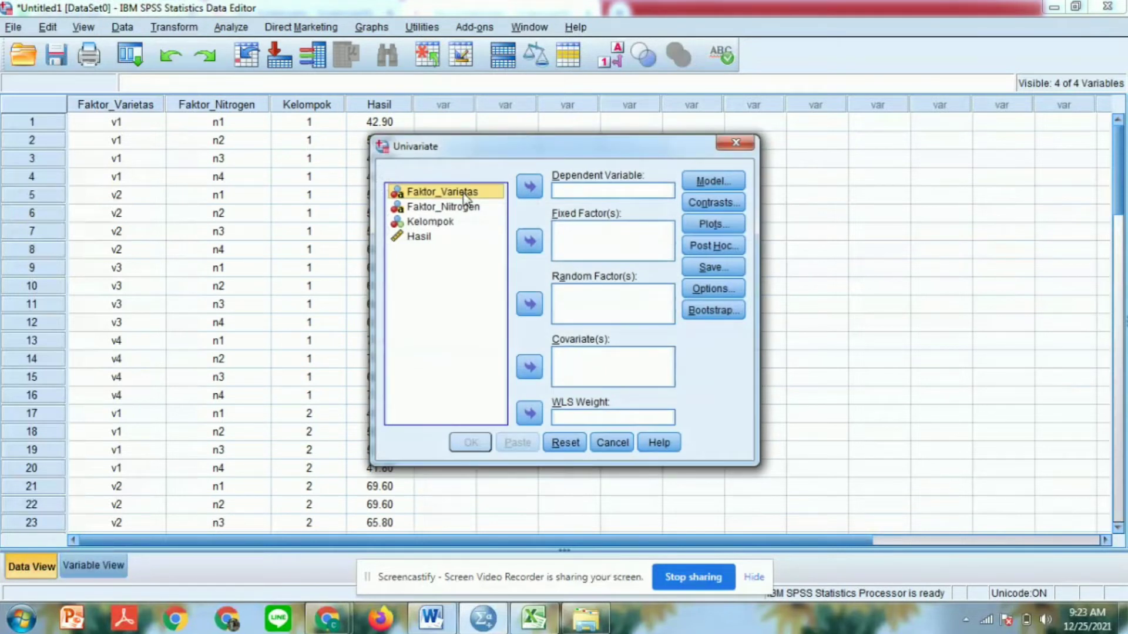
{"action": "left_click", "coordinate": [484, 208], "text": "ctrl"}
{"action": "left_click", "coordinate": [529, 241]}
{"action": "left_click", "coordinate": [491, 192]}
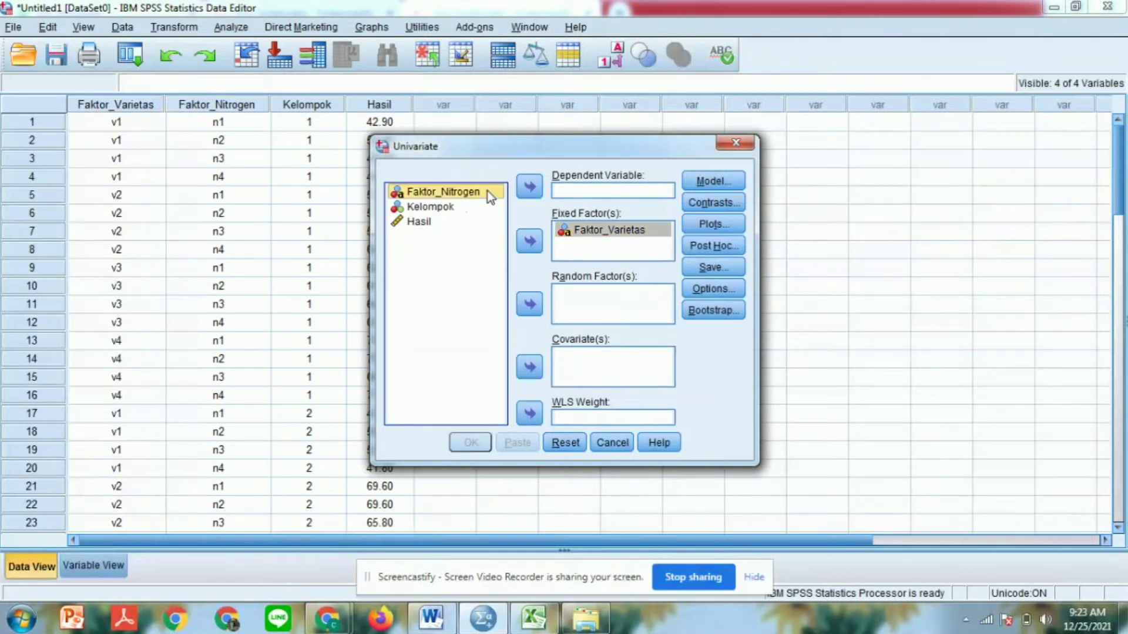
{"action": "left_click", "coordinate": [530, 239]}
Assign Kelompok as the random factor and Hasil as the dependent variable of the univariate analysis.
{"action": "left_click", "coordinate": [455, 193]}
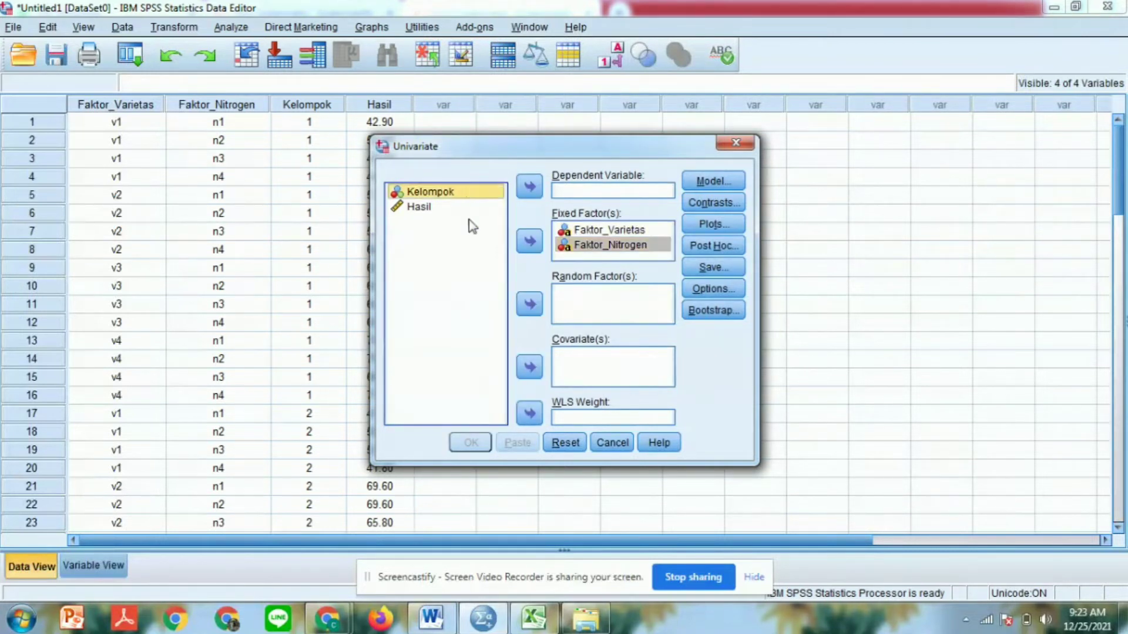
{"action": "left_click", "coordinate": [524, 302]}
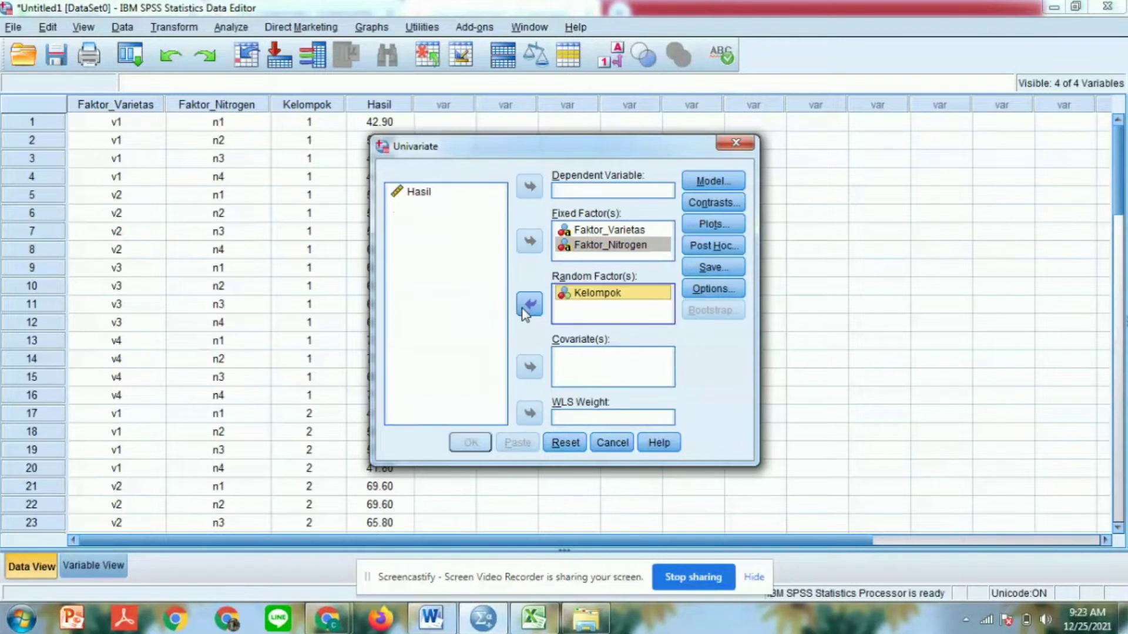
{"action": "left_click", "coordinate": [433, 194]}
{"action": "left_click", "coordinate": [529, 187]}
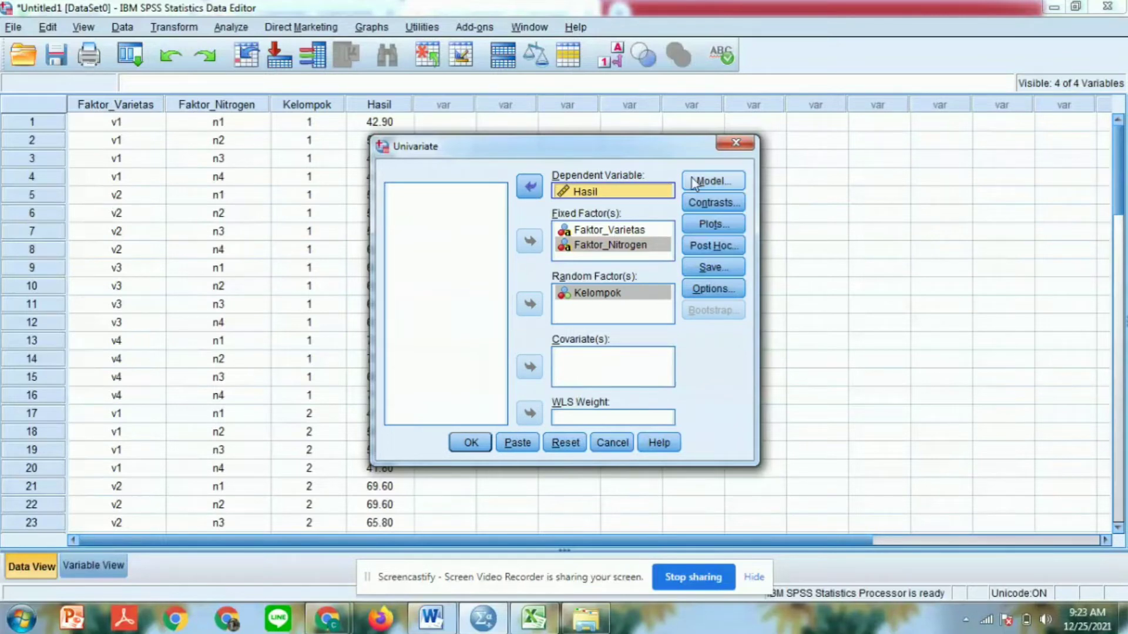
Switch the univariate model to custom terms and add Kelompok and Faktor_Varietas as main effects.
{"action": "left_click", "coordinate": [711, 182]}
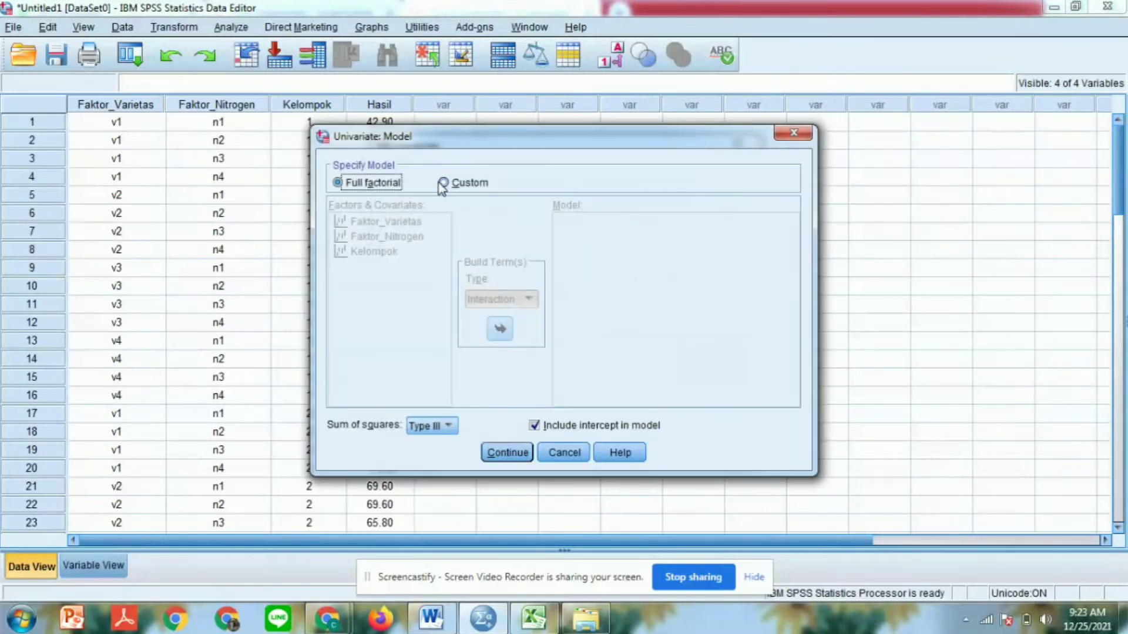
{"action": "left_click", "coordinate": [443, 182]}
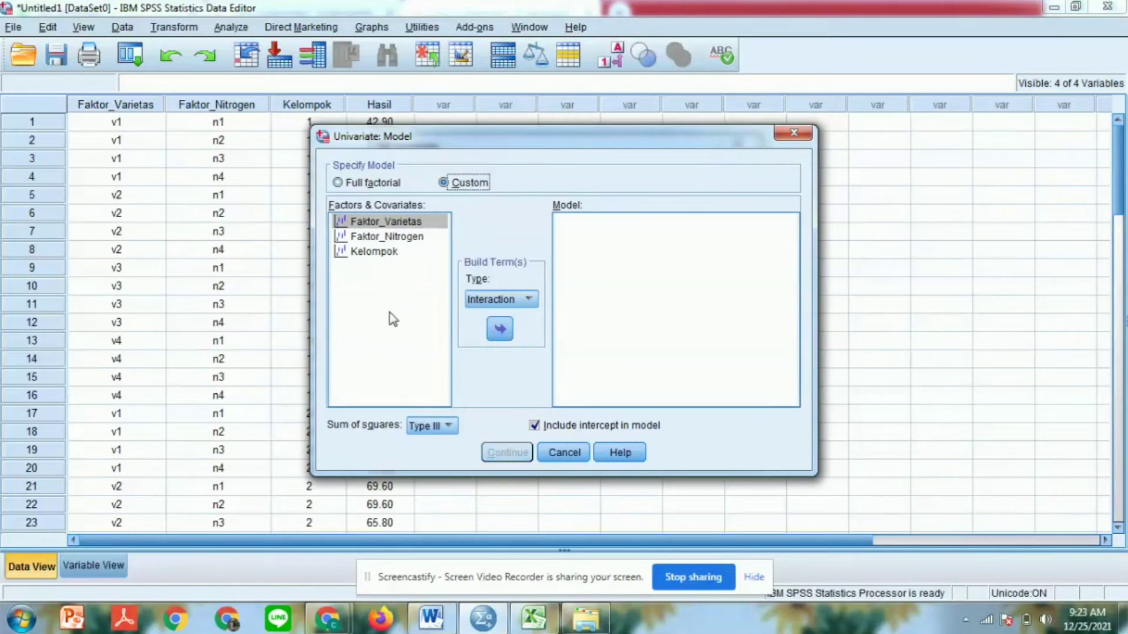
{"action": "left_click", "coordinate": [370, 254]}
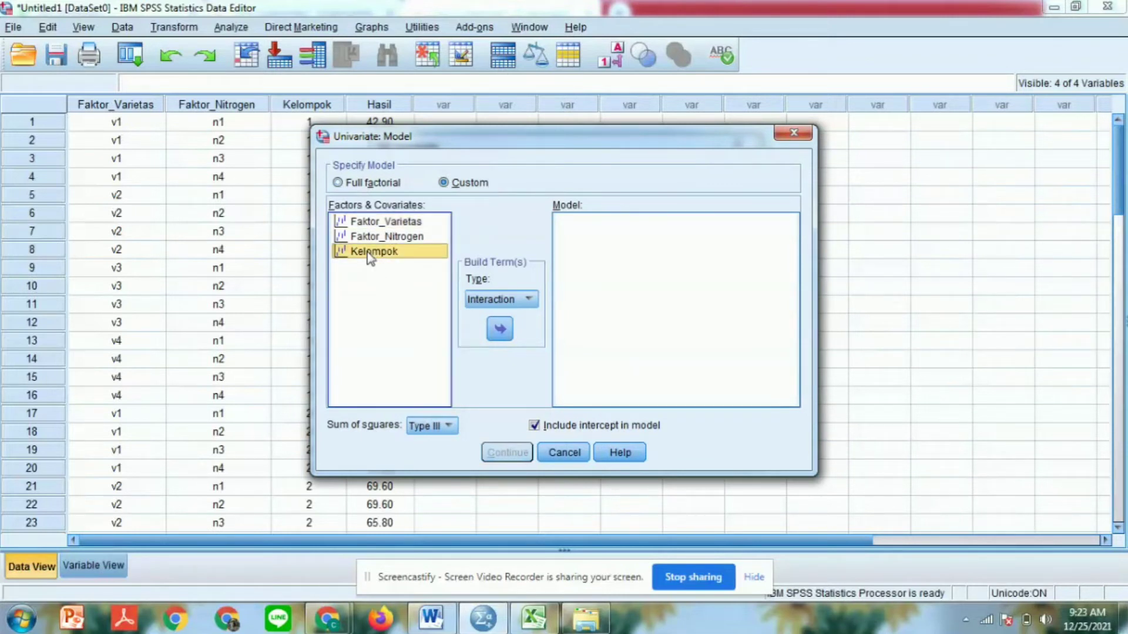
{"action": "left_click", "coordinate": [499, 330]}
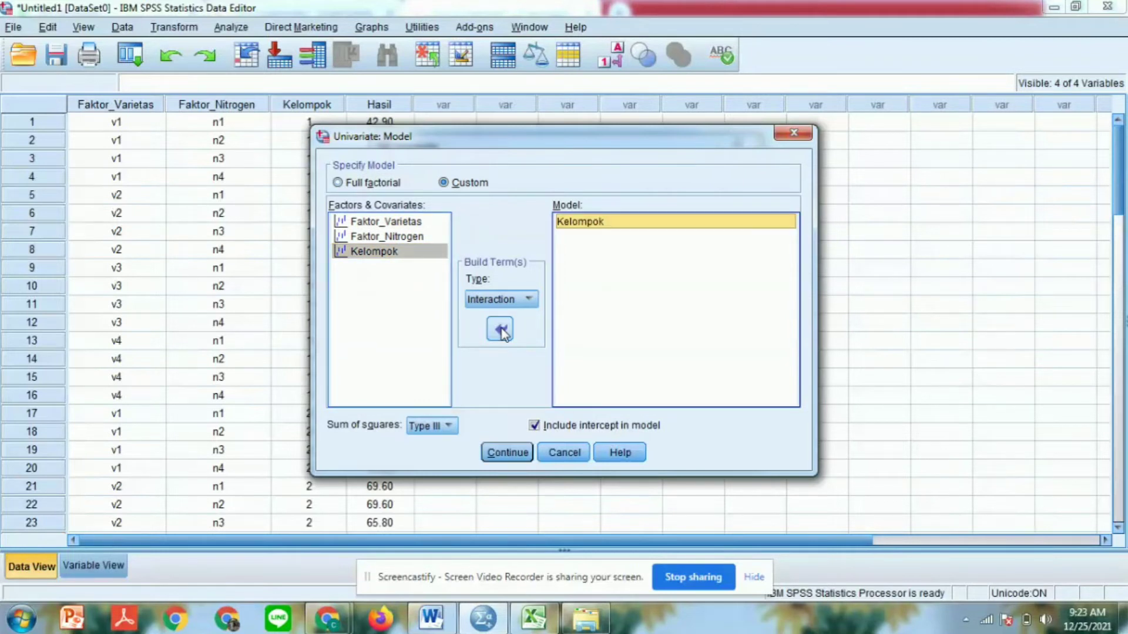
{"action": "left_click", "coordinate": [398, 224]}
{"action": "left_click", "coordinate": [509, 336]}
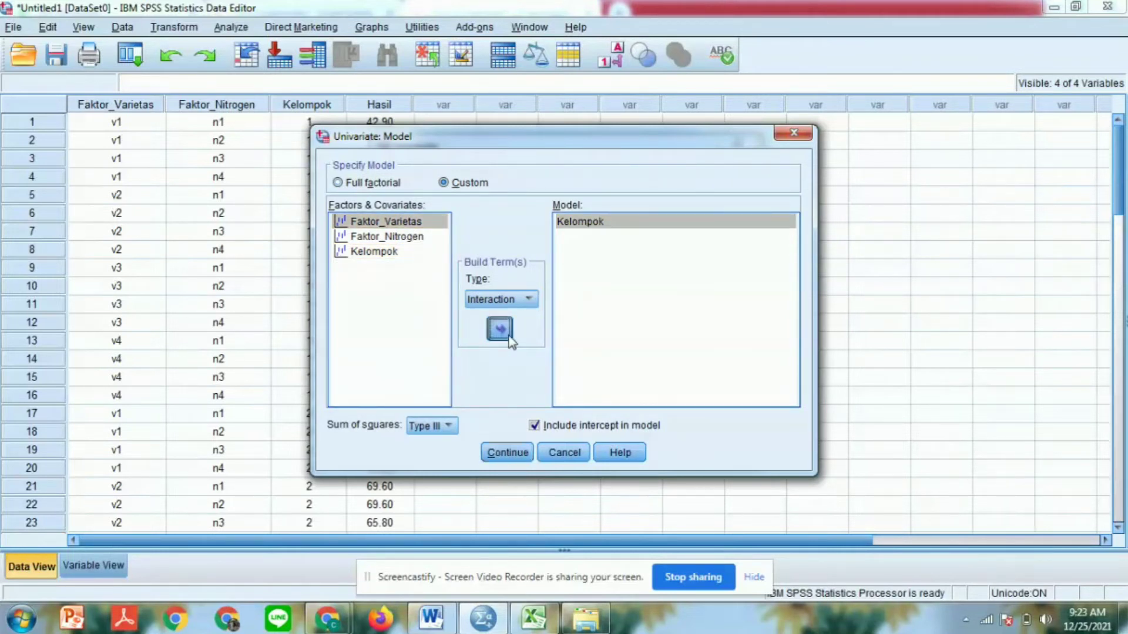
Add the Faktor_Varietas*Kelompok interaction to the custom model as the main-plot error term.
{"action": "left_click_drag", "start_coordinate": [386, 220], "coordinate": [386, 240]}
{"action": "left_click", "coordinate": [386, 241]}
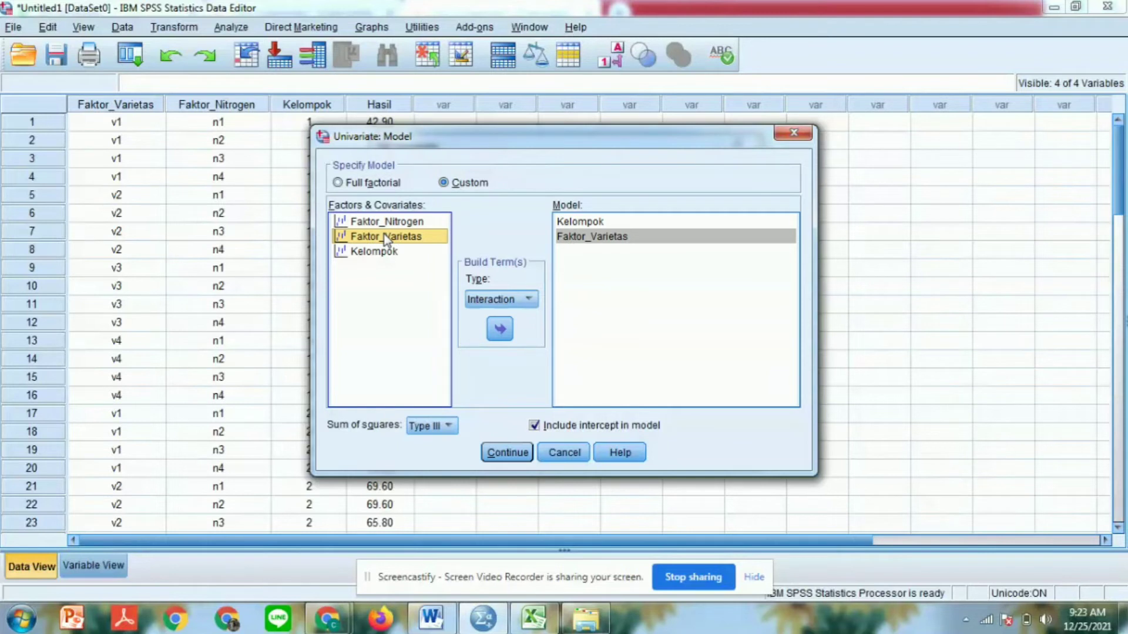
{"action": "left_click", "coordinate": [382, 252], "text": "ctrl"}
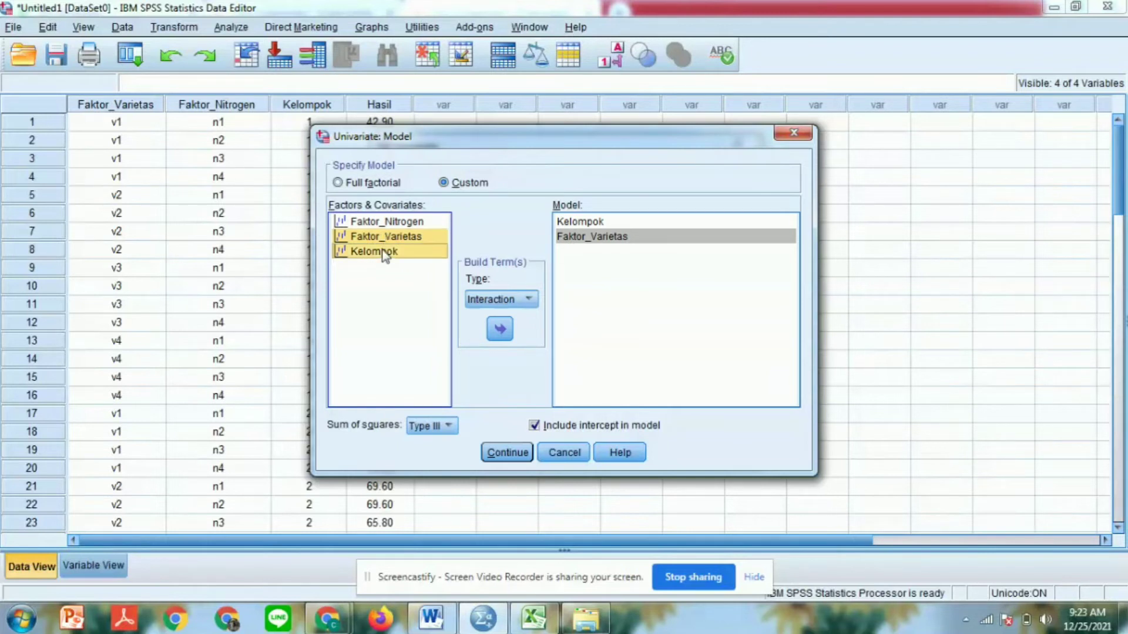
{"action": "left_click", "coordinate": [499, 329]}
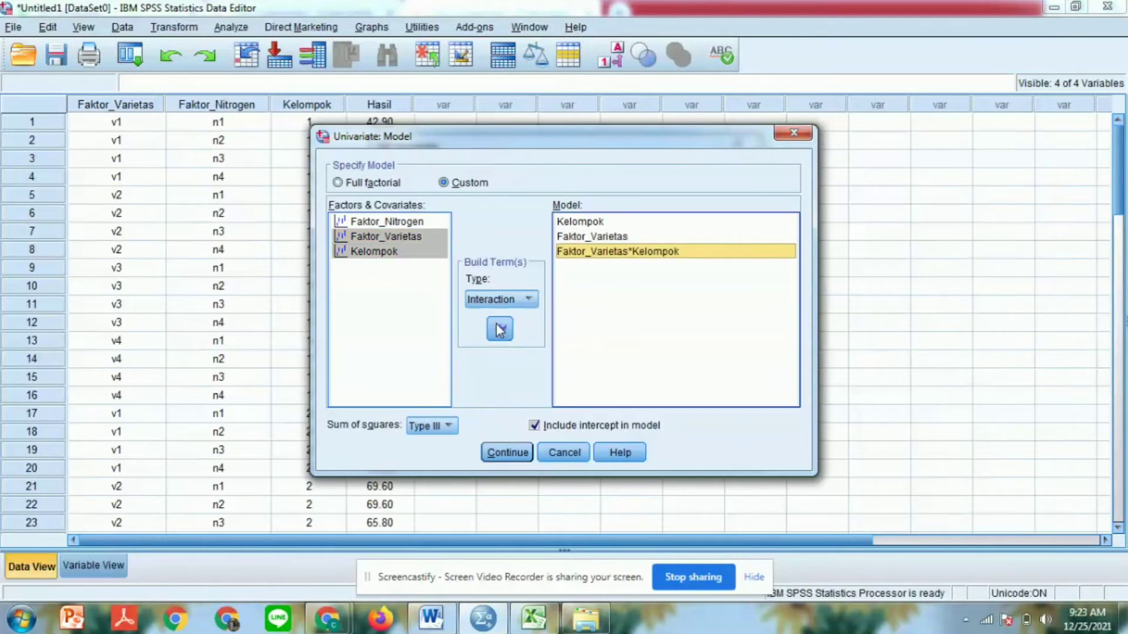
Add Faktor_Nitrogen and the Faktor_Nitrogen*Faktor_Varietas interaction to the model, and accept the model specification.
{"action": "left_click", "coordinate": [405, 222]}
{"action": "left_click", "coordinate": [500, 329]}
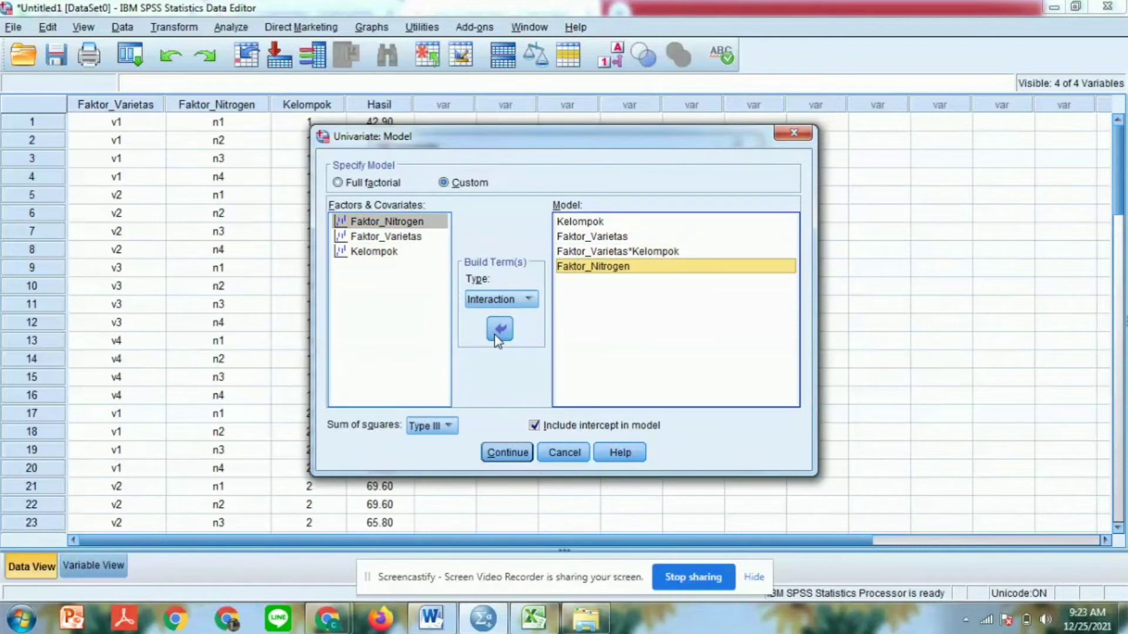
{"action": "left_click", "coordinate": [384, 226]}
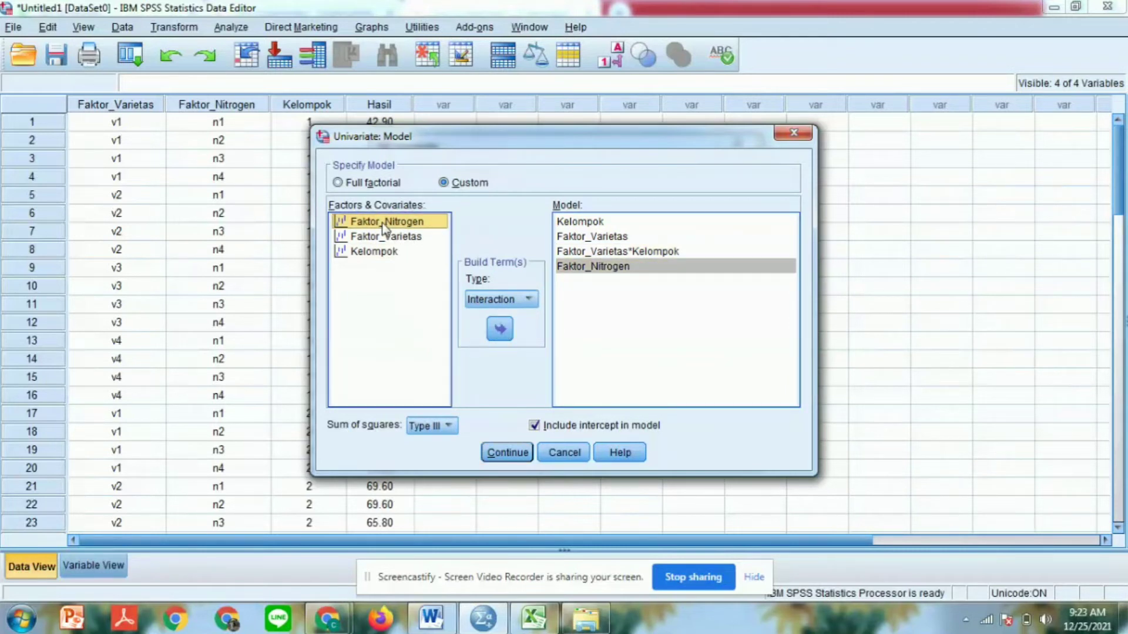
{"action": "left_click", "coordinate": [388, 241], "text": "shift"}
{"action": "left_click", "coordinate": [498, 330]}
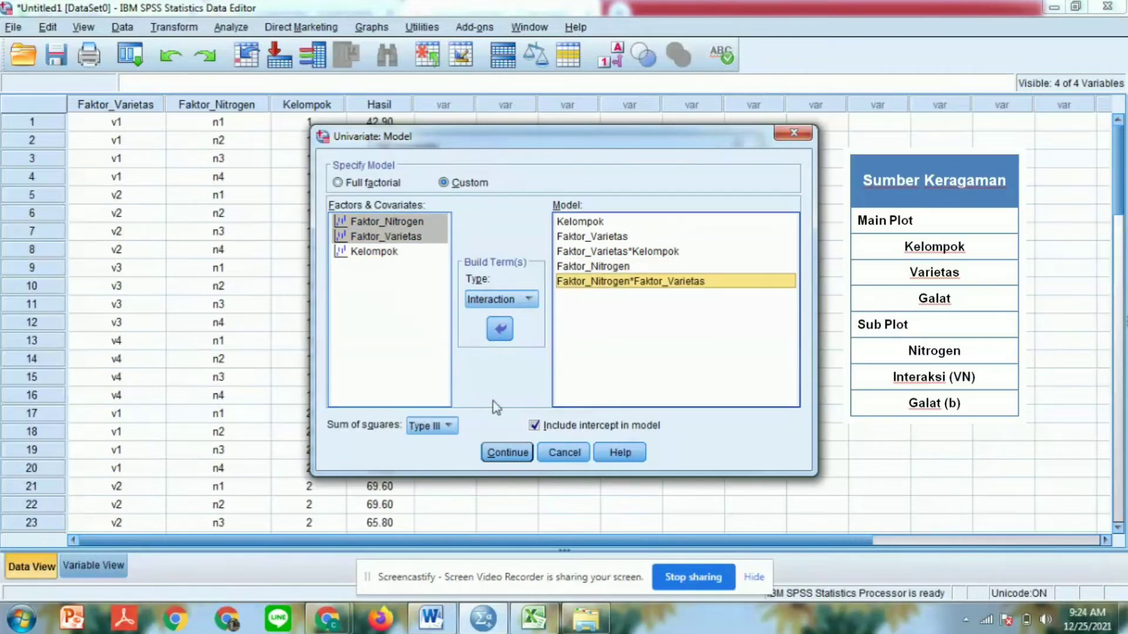
{"action": "left_click", "coordinate": [500, 451]}
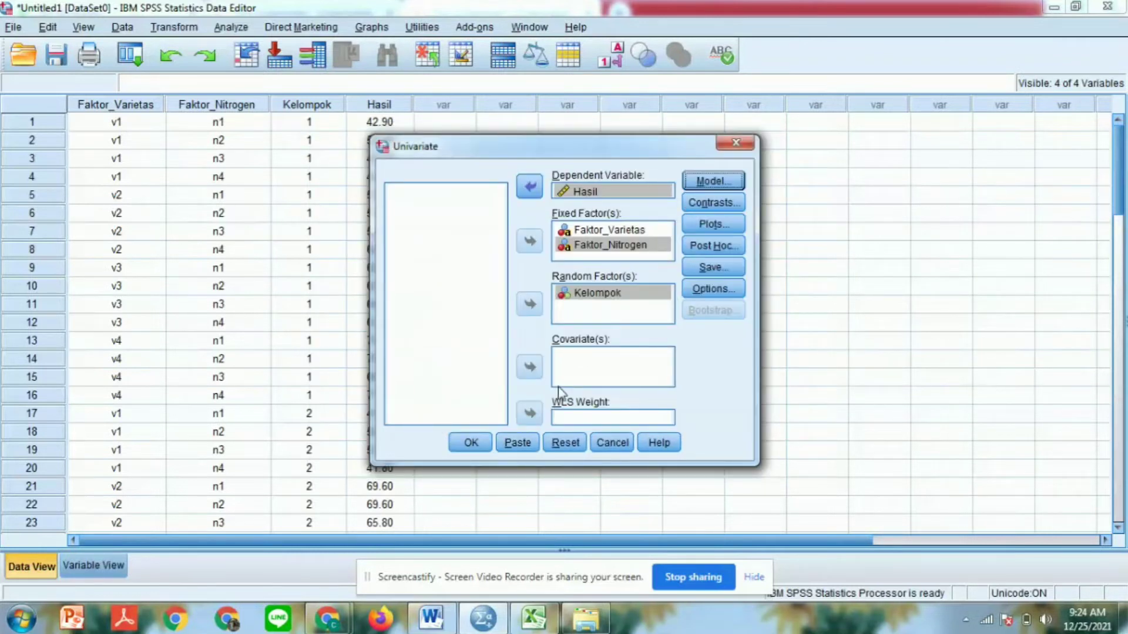
Run the univariate analysis and examine the significance values in the Tests of Between-Subjects Effects table.
{"action": "left_click", "coordinate": [470, 445]}
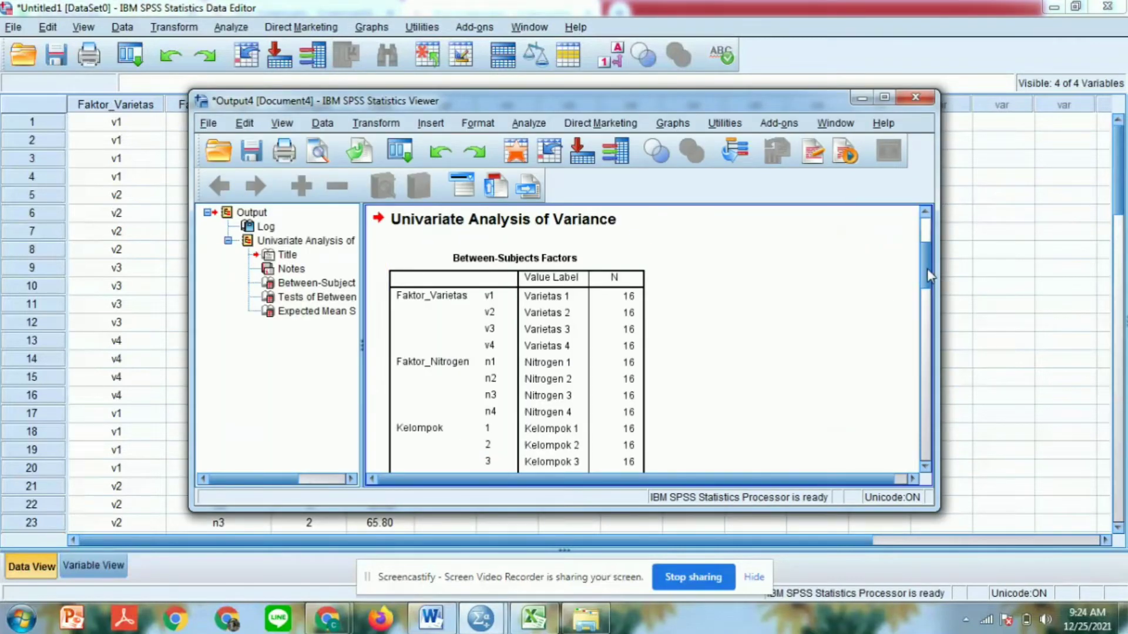
{"action": "left_click_drag", "start_coordinate": [928, 274], "coordinate": [933, 345]}
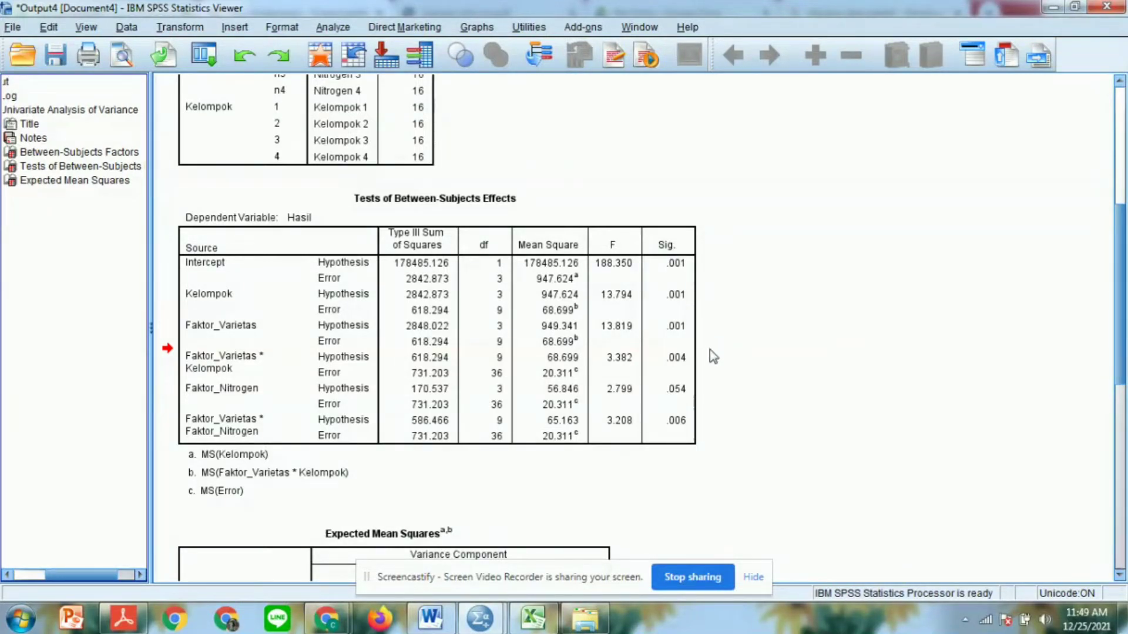
{"action": "left_click", "coordinate": [698, 391]}
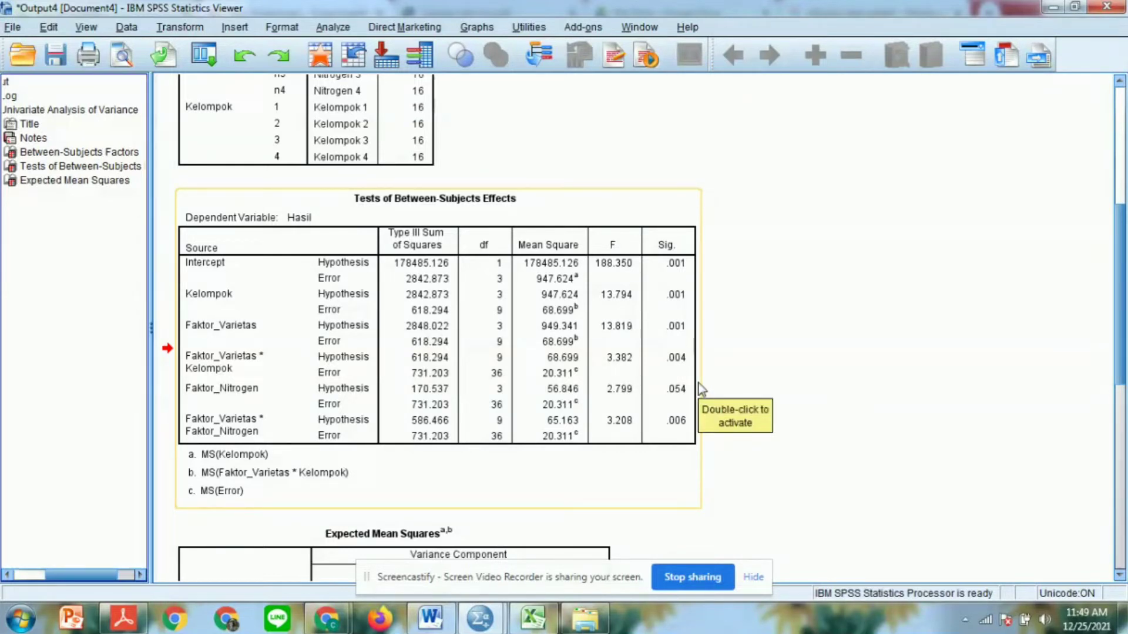
{"action": "left_click", "coordinate": [741, 406]}
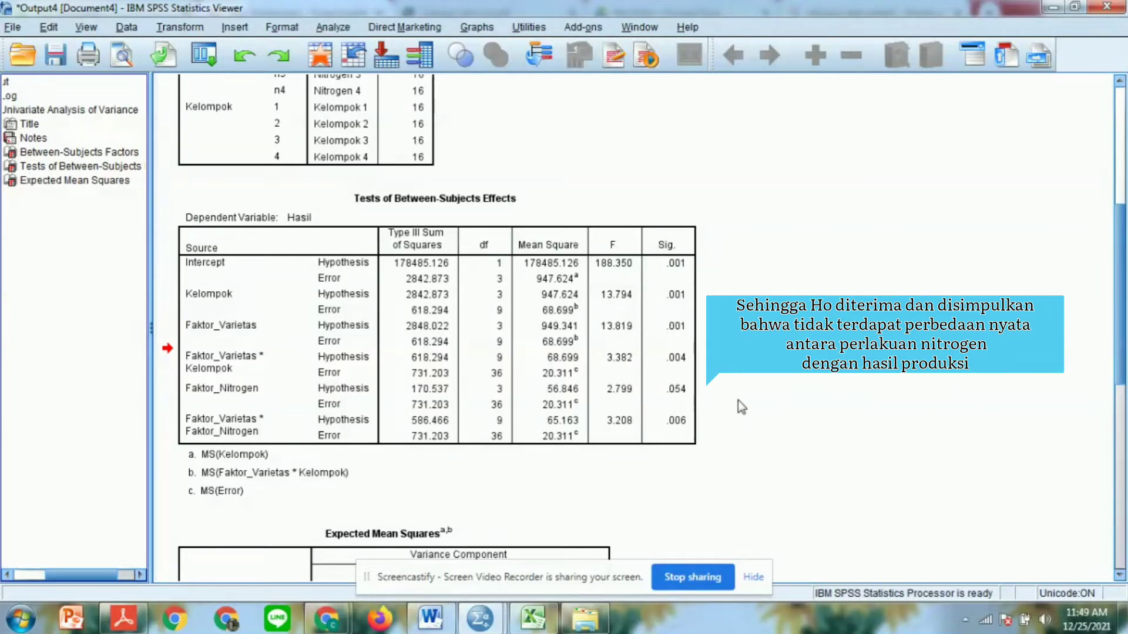
{"action": "left_click", "coordinate": [693, 446]}
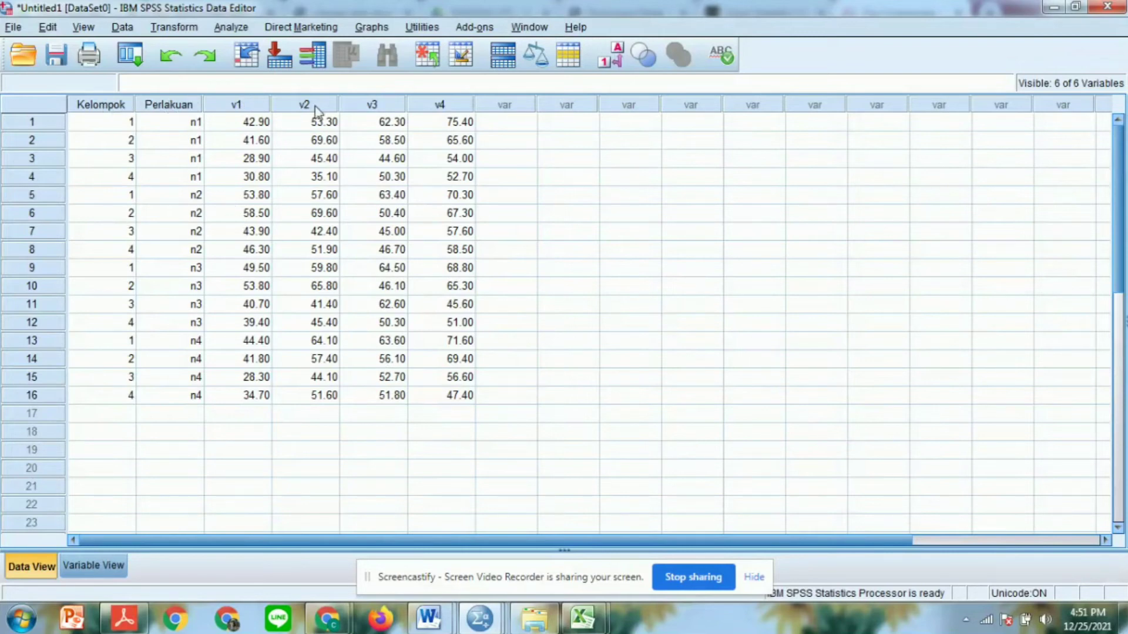
Start a multivariate general linear model on the rearranged data with Kelompok and Perlakuan as fixed factors.
{"action": "left_click", "coordinate": [306, 413]}
{"action": "left_click", "coordinate": [230, 27]}
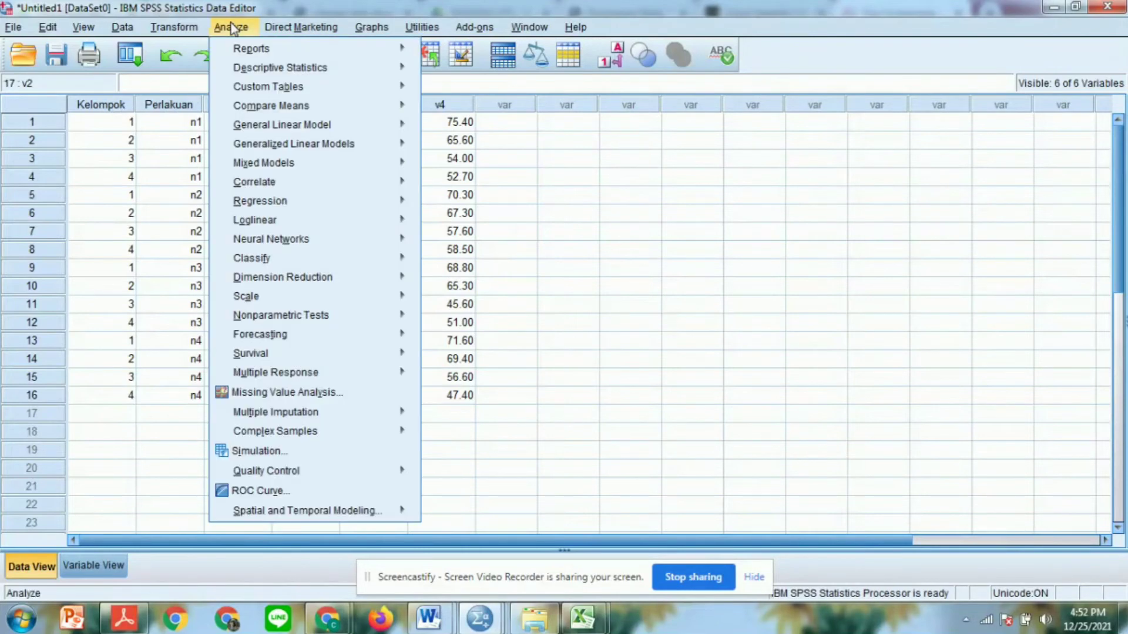
{"action": "mouse_move", "coordinate": [294, 104]}
{"action": "mouse_move", "coordinate": [309, 126]}
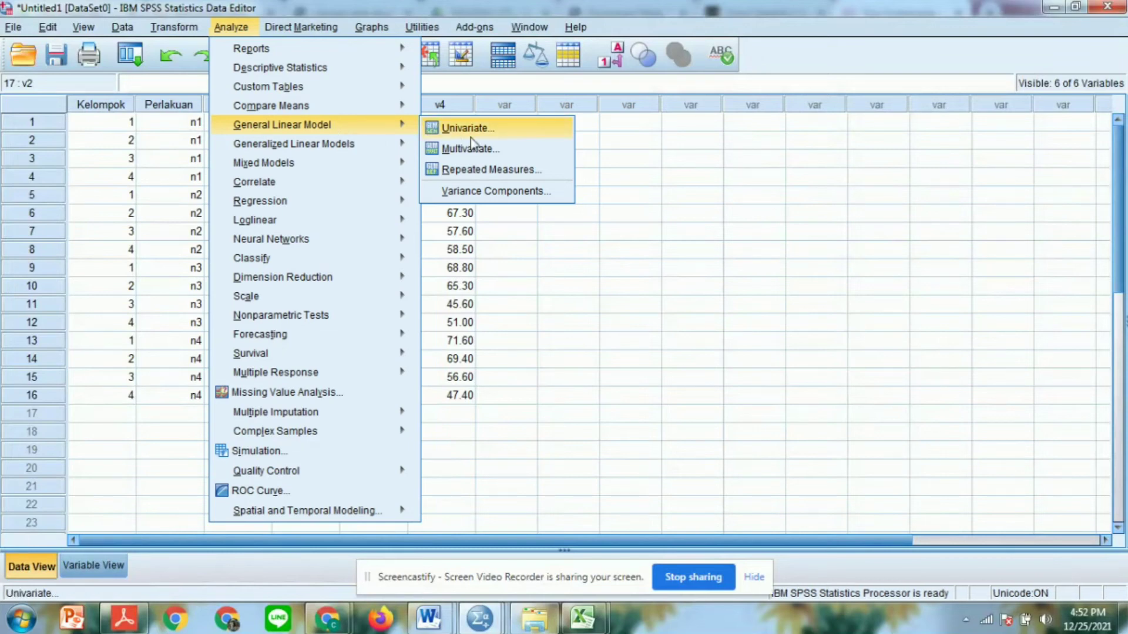
{"action": "left_click", "coordinate": [521, 154]}
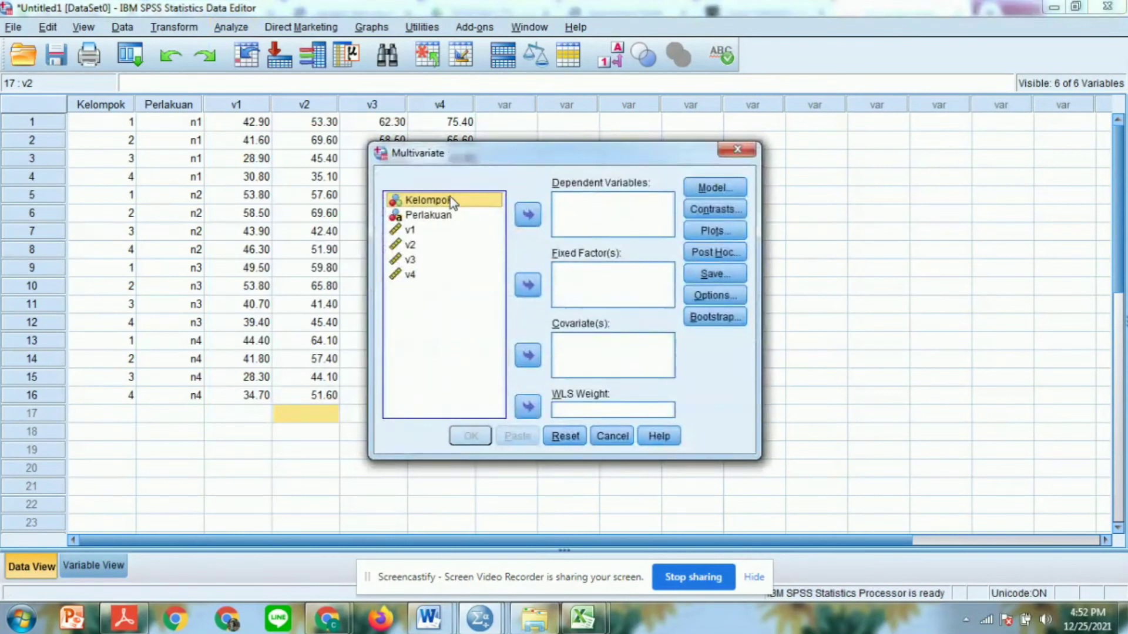
{"action": "left_click", "coordinate": [528, 286]}
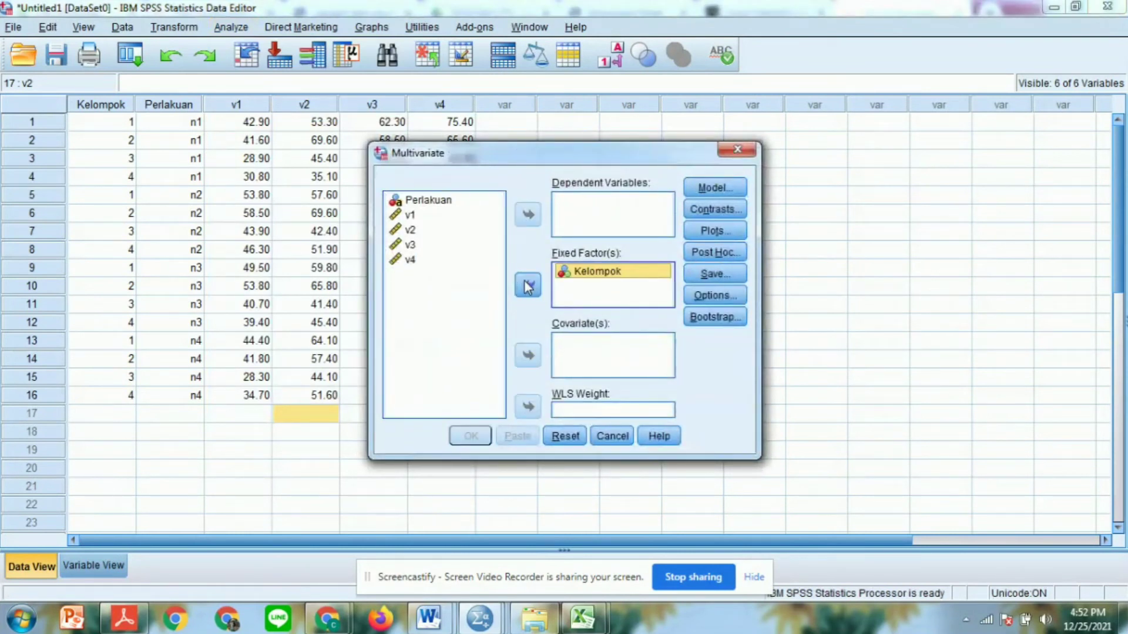
{"action": "left_click", "coordinate": [469, 200]}
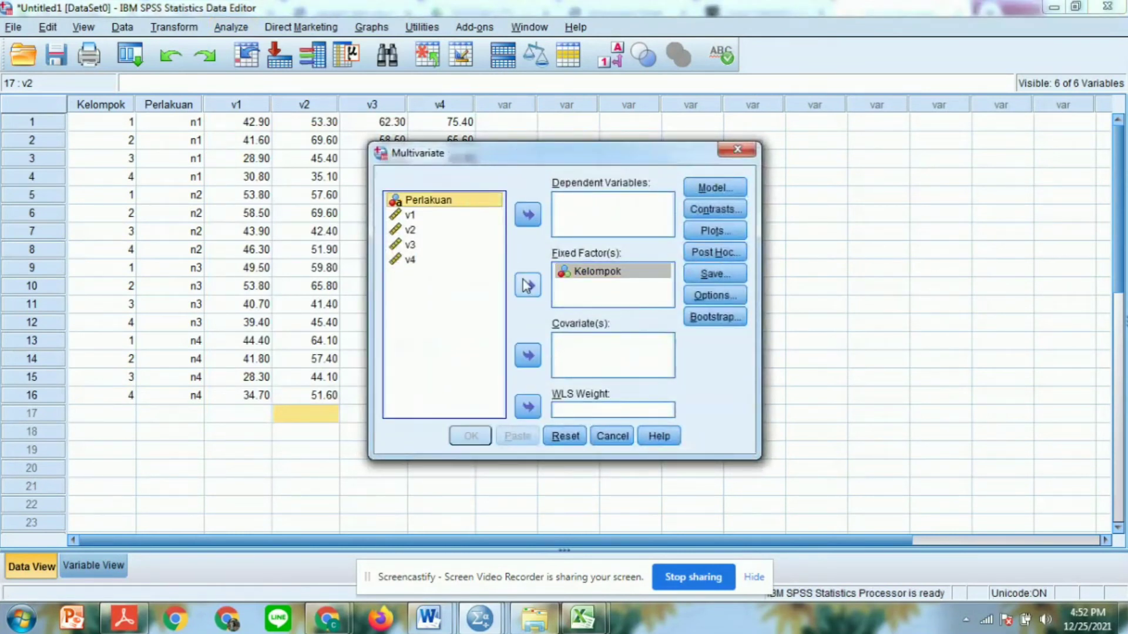
{"action": "left_click", "coordinate": [528, 285]}
Assign v1, v2, v3 and v4 as the dependent variables of the multivariate analysis.
{"action": "left_click", "coordinate": [423, 200]}
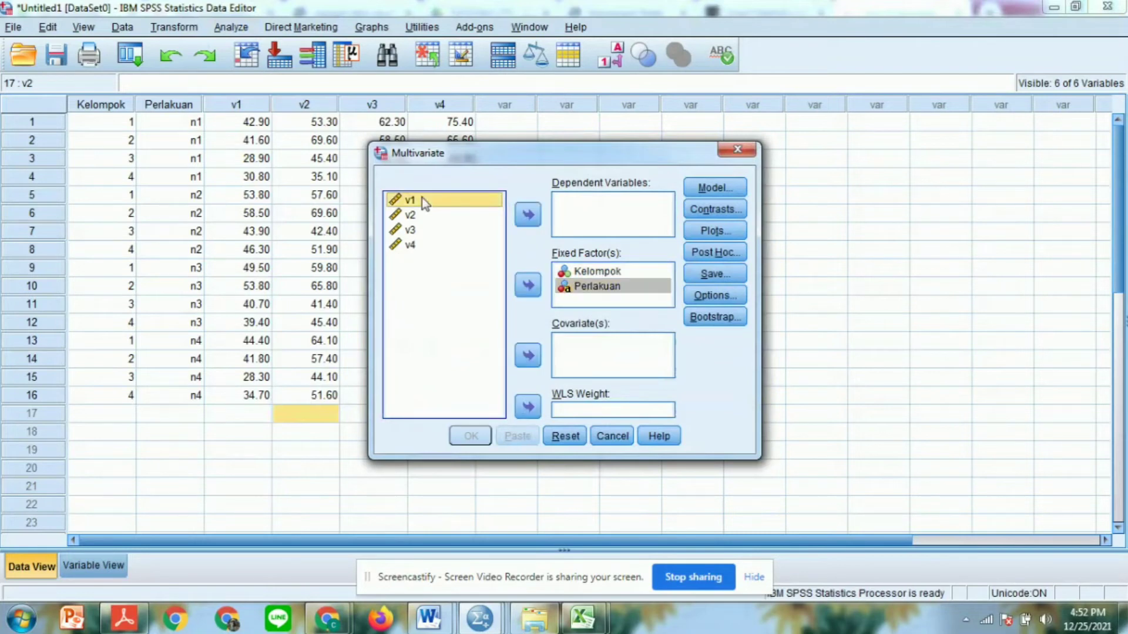
{"action": "key", "text": "shift+Down"}
{"action": "key", "text": "shift+Down"}
{"action": "key", "text": "shift+Down"}
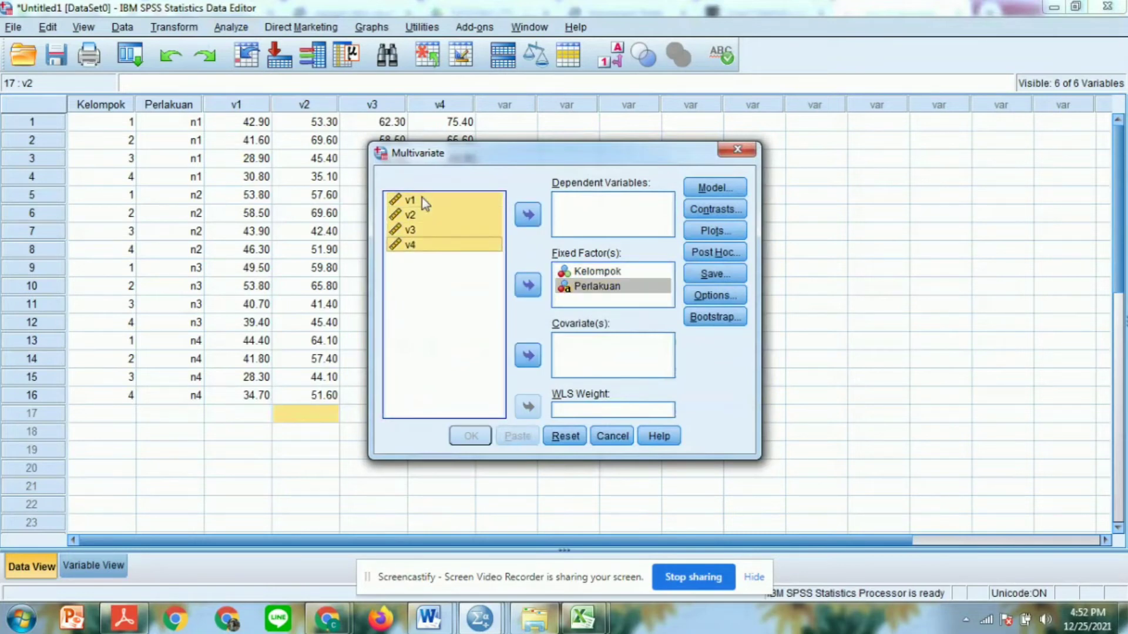
{"action": "left_click", "coordinate": [526, 215]}
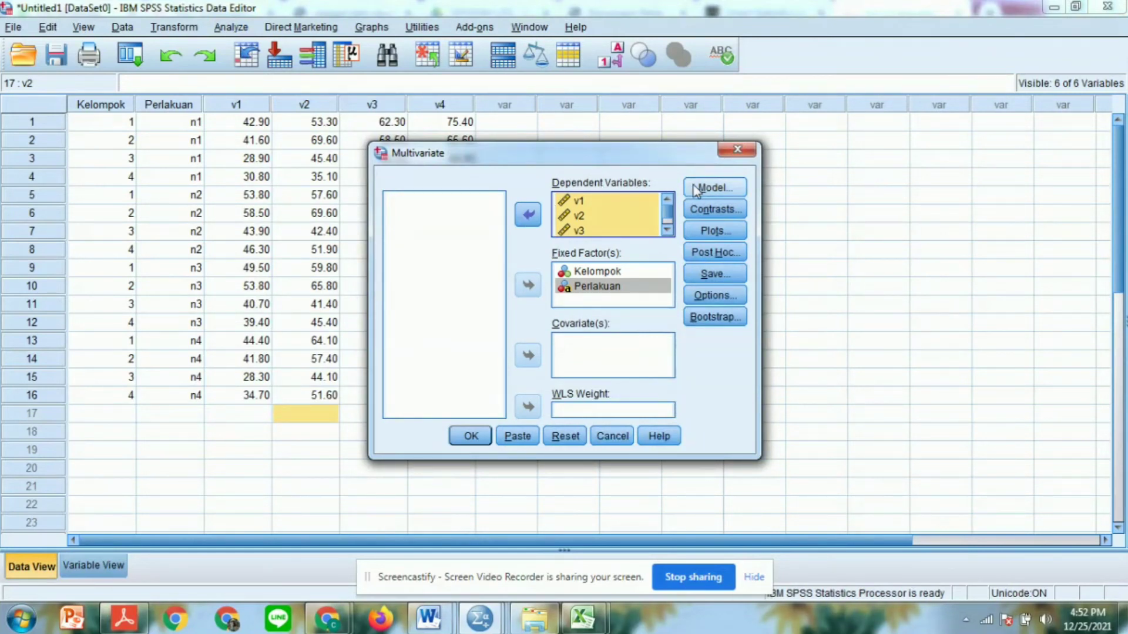
Specify a custom multivariate model containing only the main effects Kelompok and Perlakuan.
{"action": "left_click", "coordinate": [713, 188]}
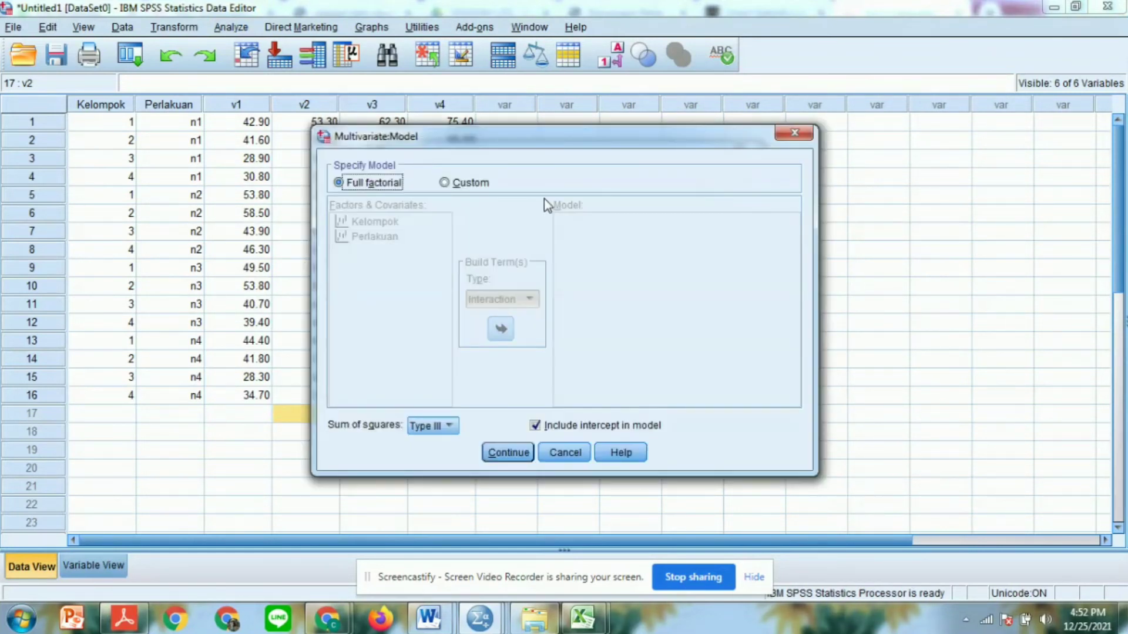
{"action": "left_click", "coordinate": [473, 181]}
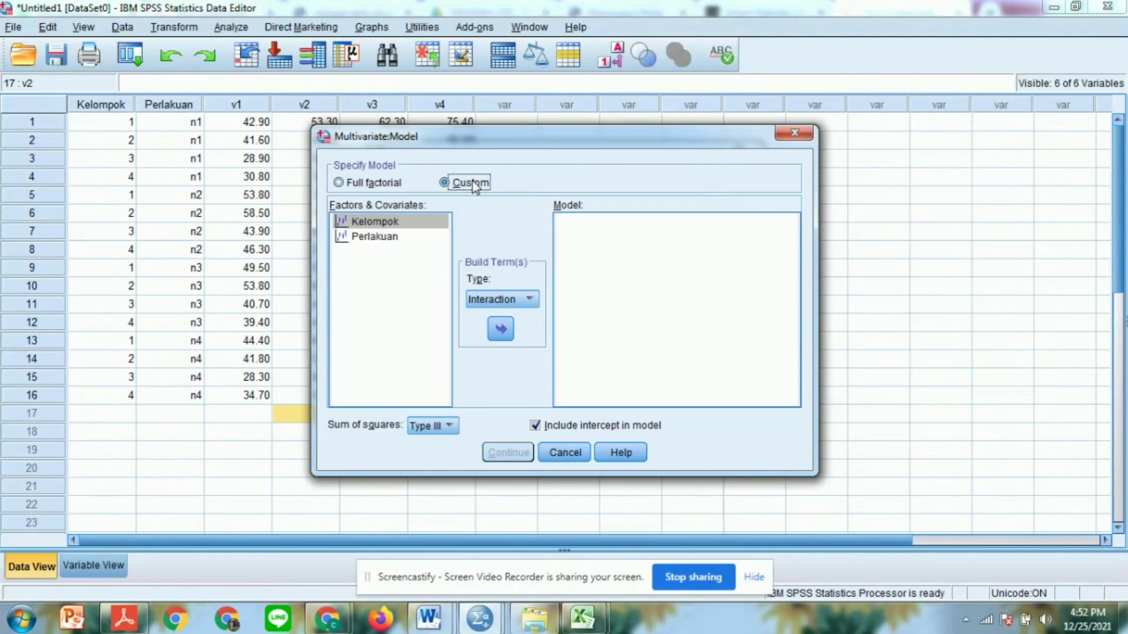
{"action": "left_click", "coordinate": [501, 329]}
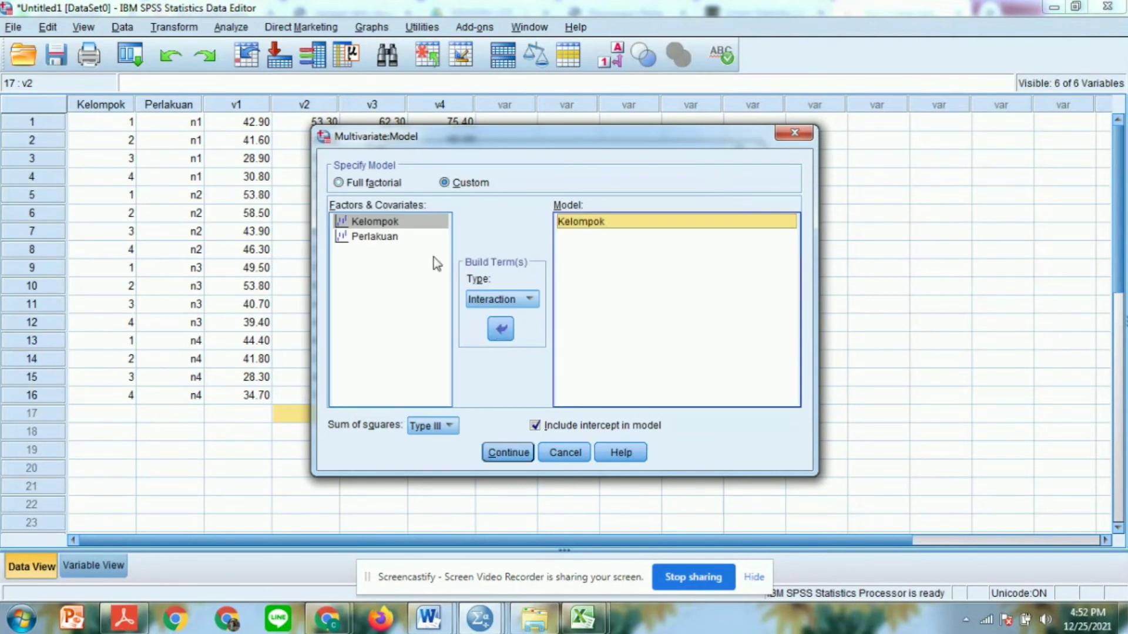
{"action": "left_click", "coordinate": [403, 239]}
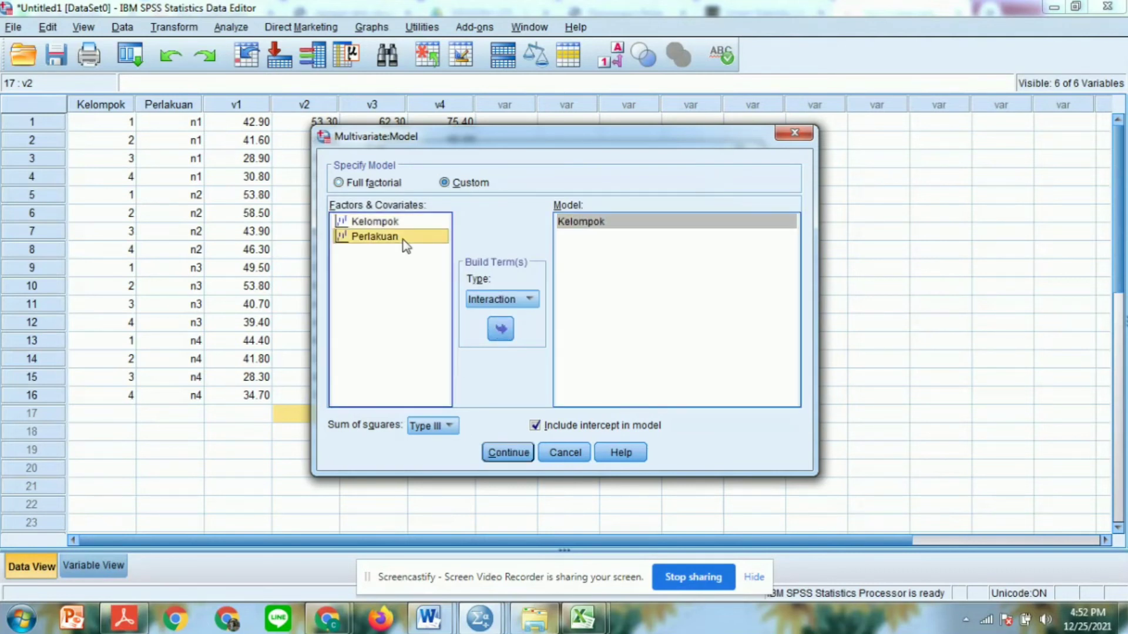
{"action": "left_click", "coordinate": [499, 334]}
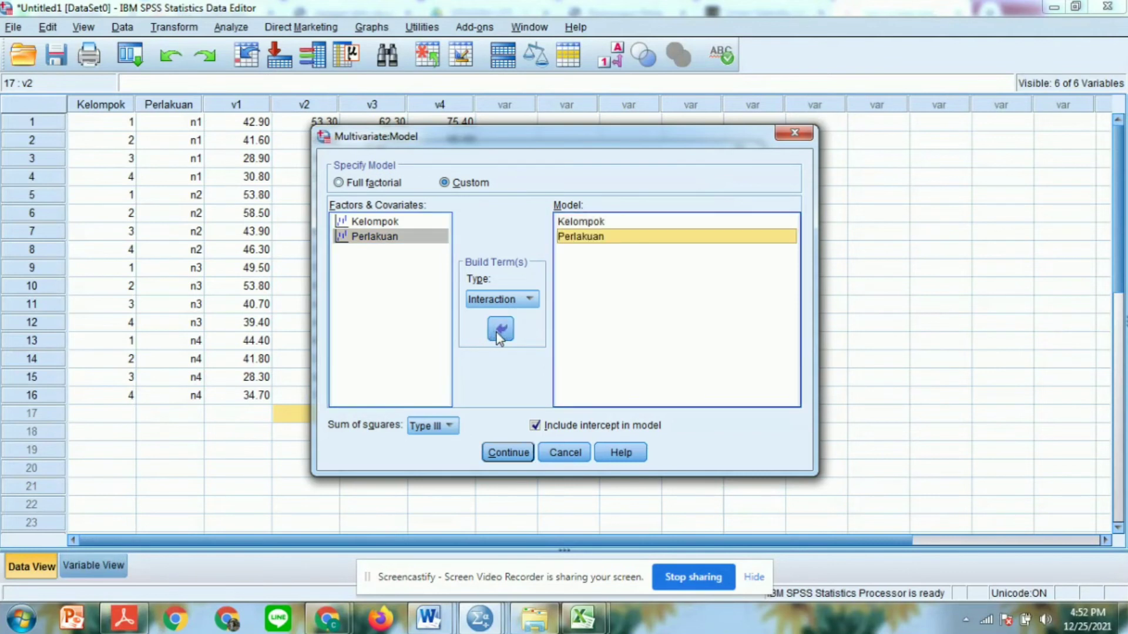
{"action": "left_click", "coordinate": [495, 448]}
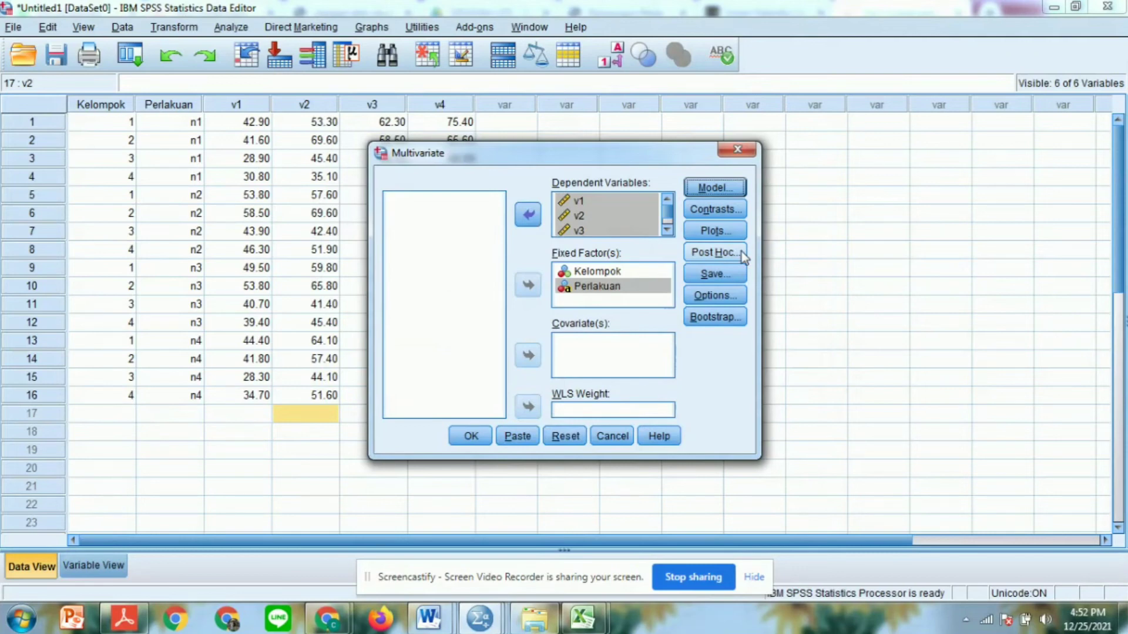
Request LSD post hoc comparisons for the factor Perlakuan in the multivariate analysis.
{"action": "left_click", "coordinate": [721, 255]}
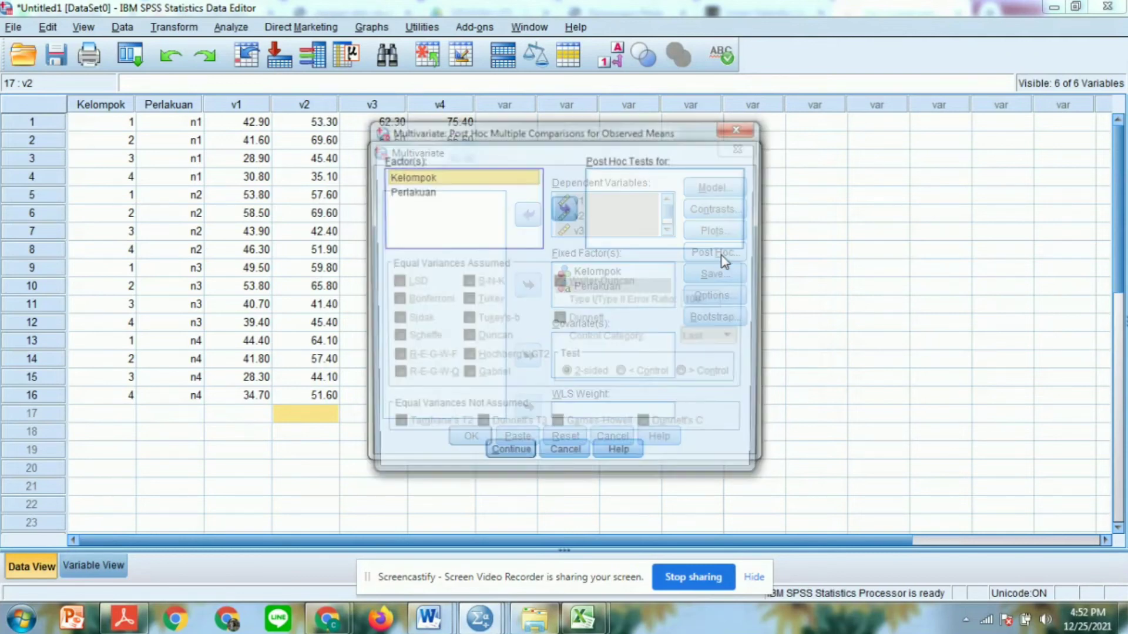
{"action": "left_click", "coordinate": [491, 194]}
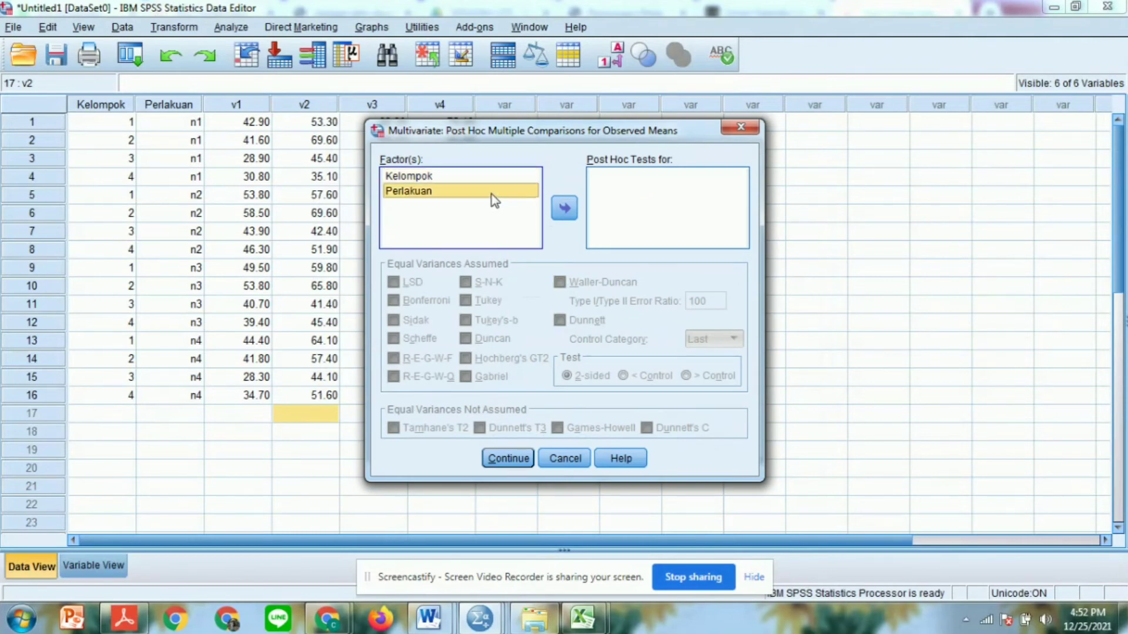
{"action": "left_click", "coordinate": [564, 209]}
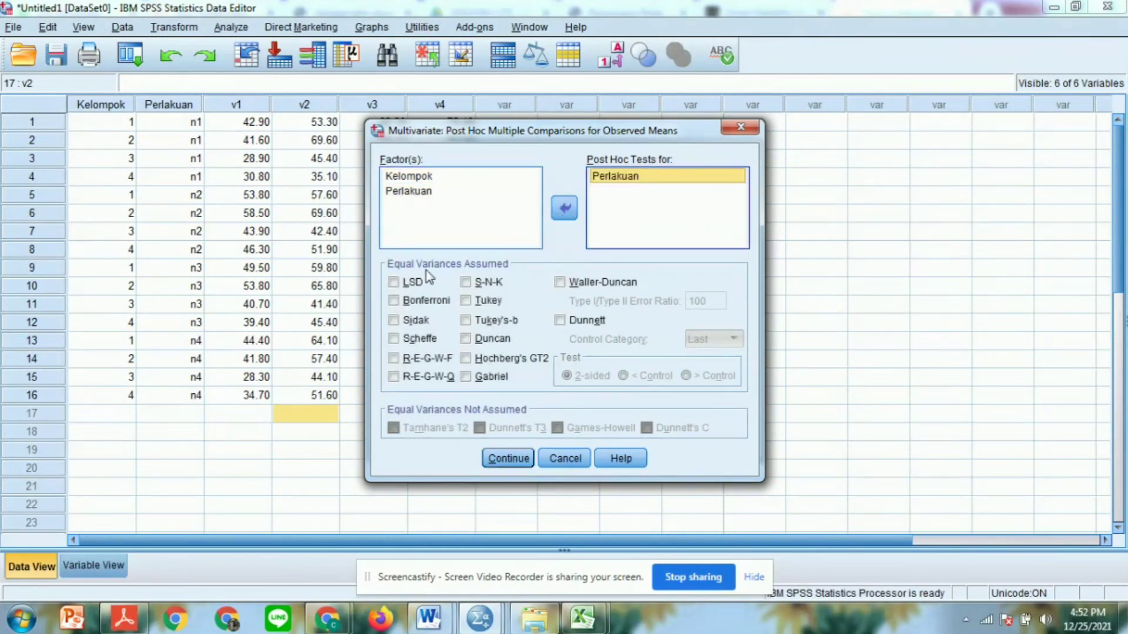
{"action": "left_click", "coordinate": [393, 283]}
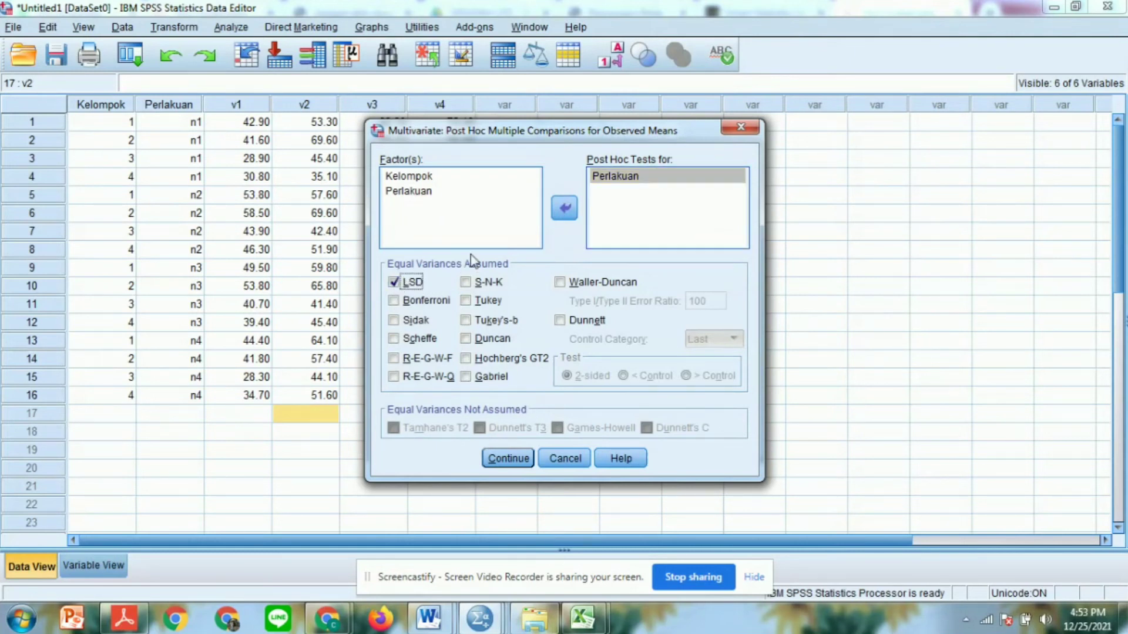
{"action": "left_click", "coordinate": [507, 459]}
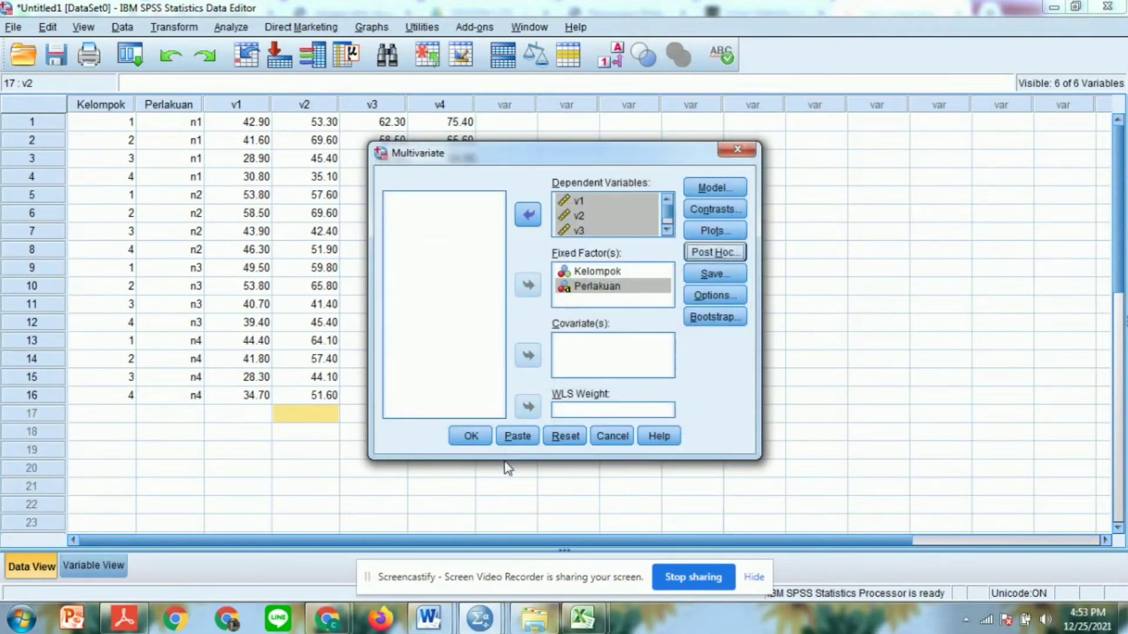
Run the multivariate analysis and examine the LSD Multiple Comparisons table of nitrogen treatments for each variety.
{"action": "left_click", "coordinate": [468, 438]}
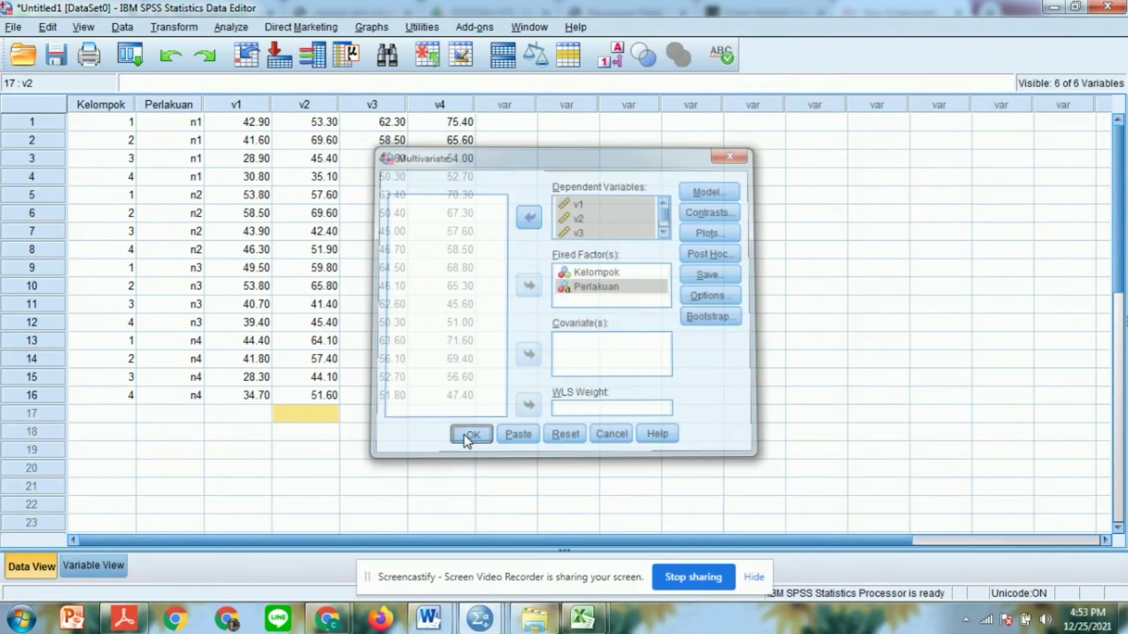
{"action": "left_click", "coordinate": [465, 435]}
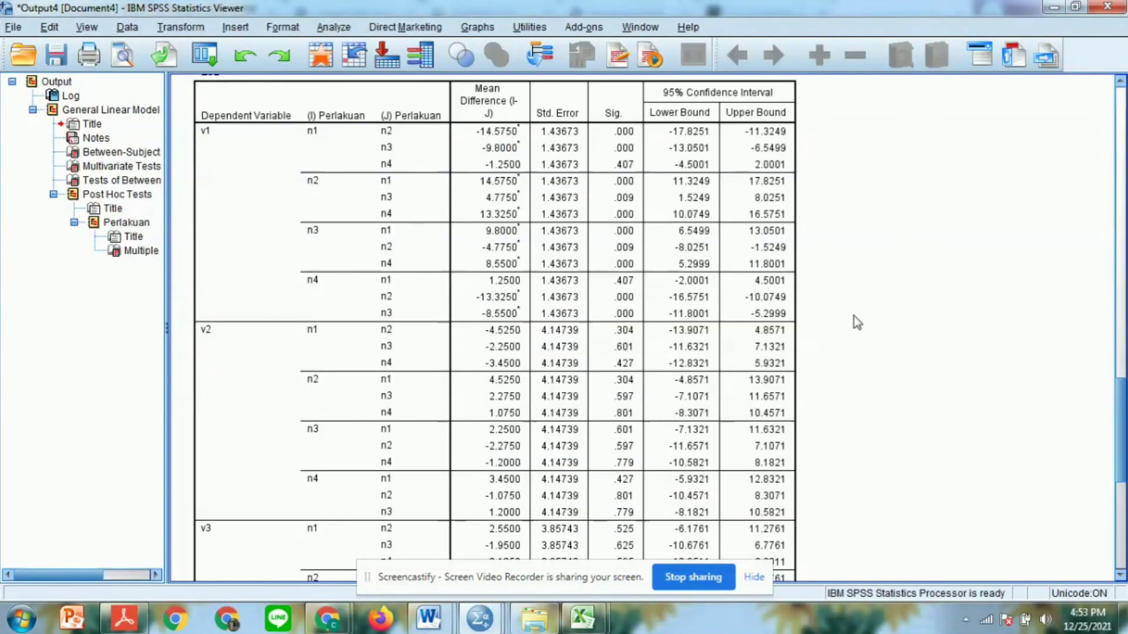
{"action": "left_click", "coordinate": [854, 316]}
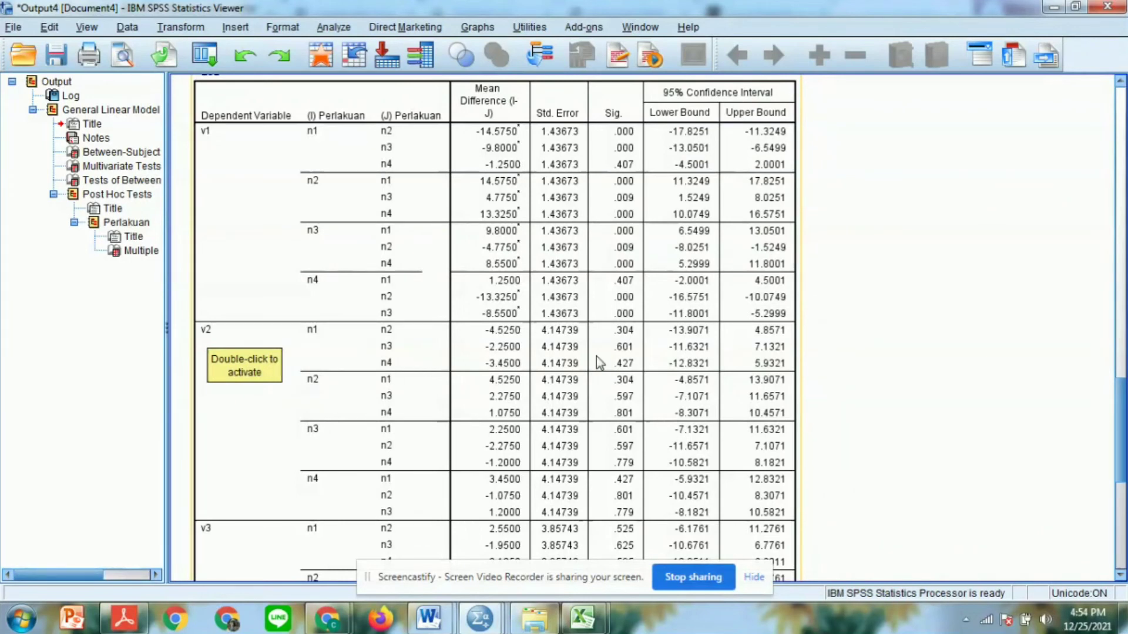
{"action": "scroll", "coordinate": [875, 411], "scroll_direction": "down", "scroll_amount": 6}
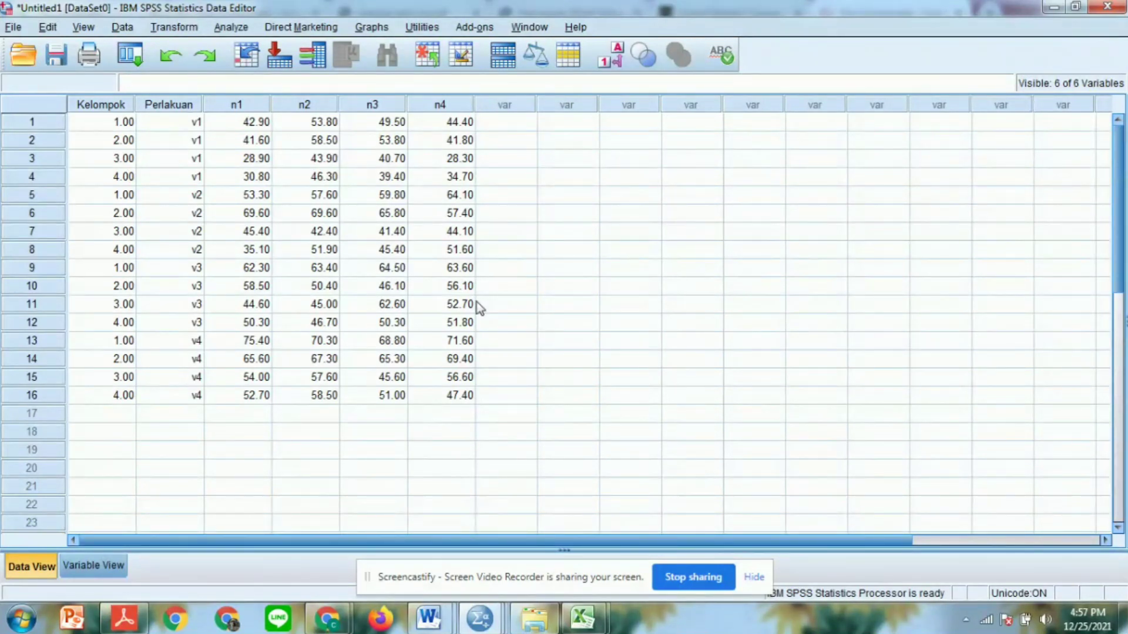
Switch to the output with n1 to n4 as dependent variables and examine its LSD comparisons of varieties v1 to v4.
{"action": "key", "text": "alt+Tab"}
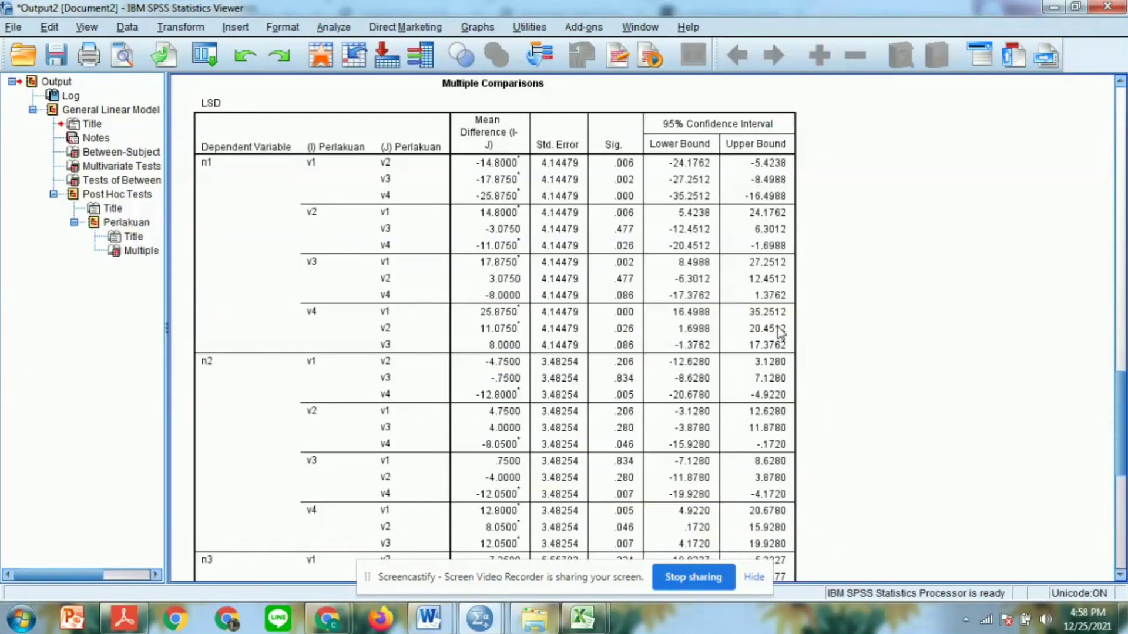
{"action": "left_click", "coordinate": [550, 286]}
{"action": "left_click_drag", "start_coordinate": [1122, 430], "coordinate": [1121, 491]}
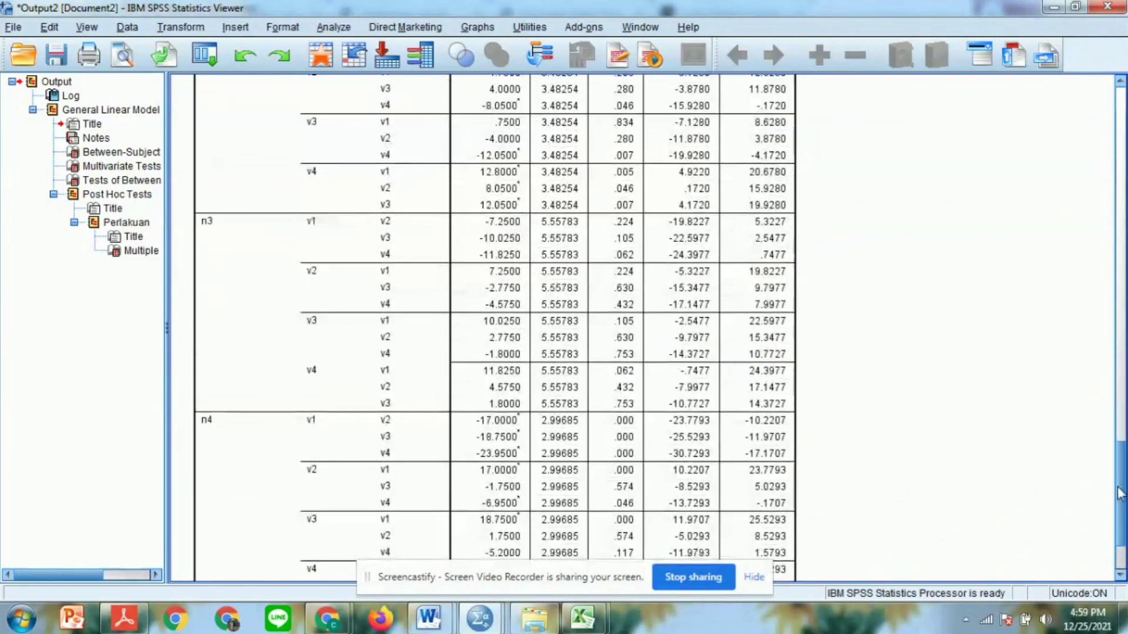
{"action": "left_click", "coordinate": [698, 270]}
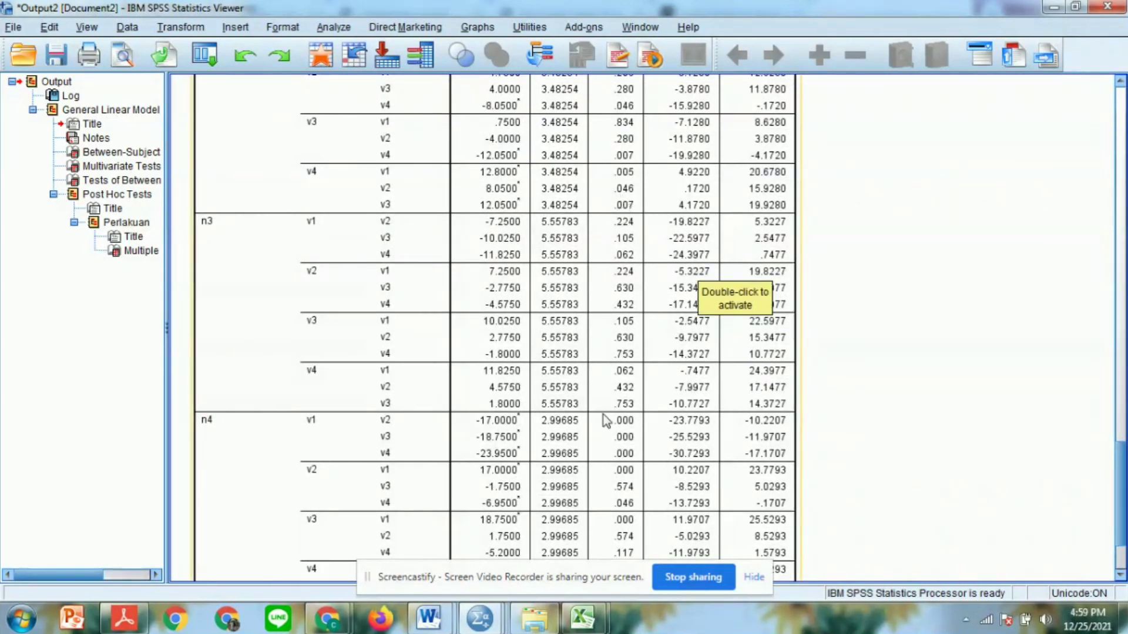
{"action": "left_click", "coordinate": [956, 460]}
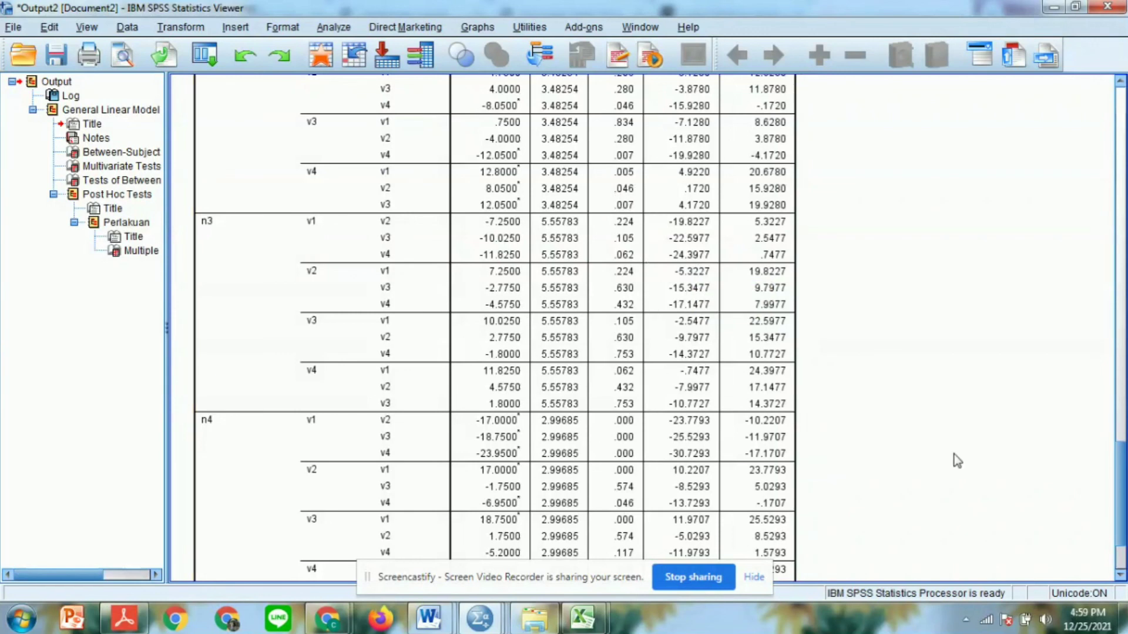